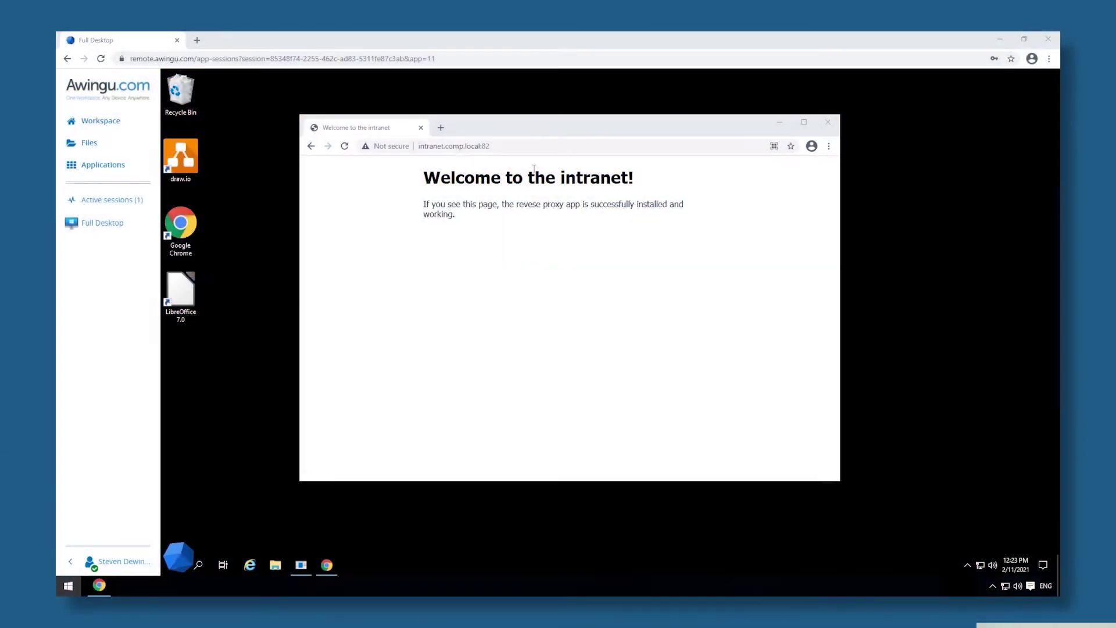
Copy the intranet address intranet.comp.local:82 from the browser inside the remote desktop.
click(514, 150)
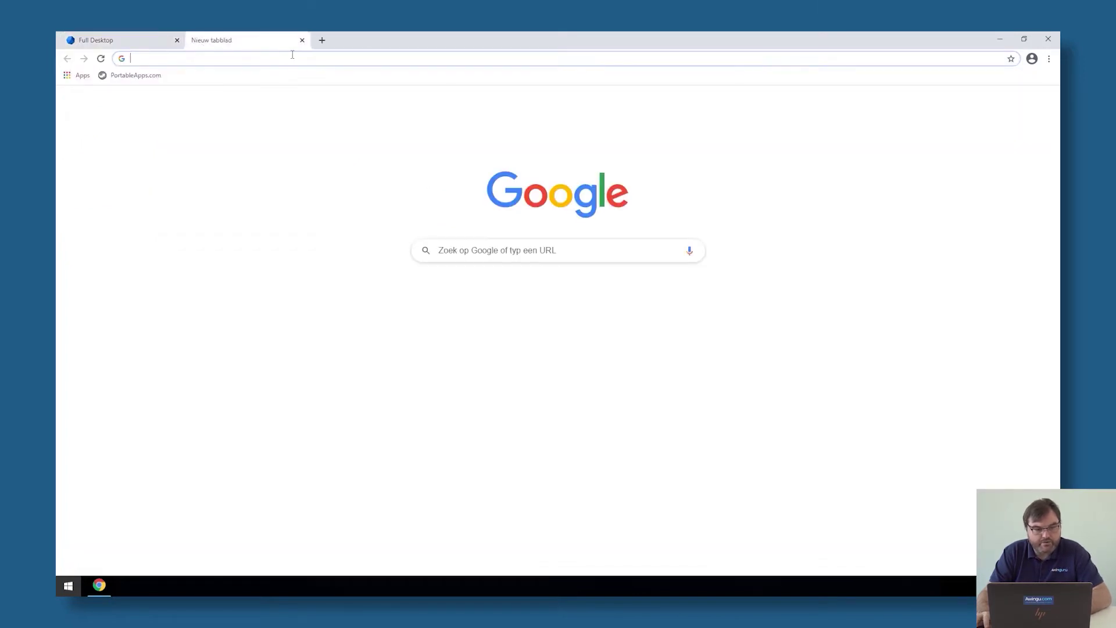
Try intranet.comp.local:82 in a new local Chrome tab, confirm it fails, and close the tab.
click(196, 40)
text(http://intranet.comp.local:82/)
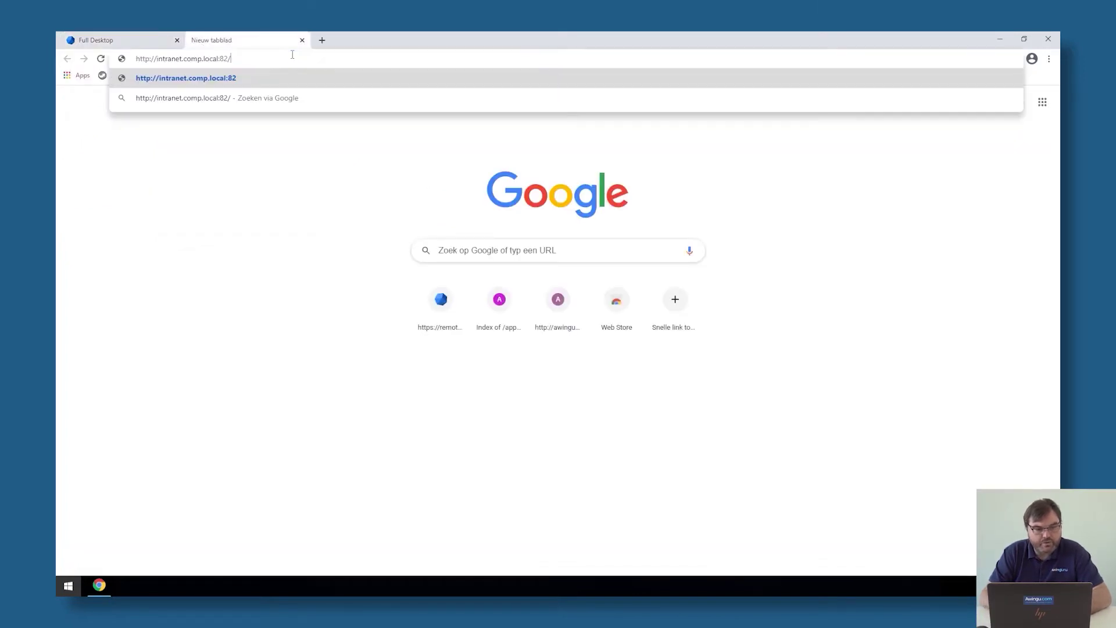
key(Return)
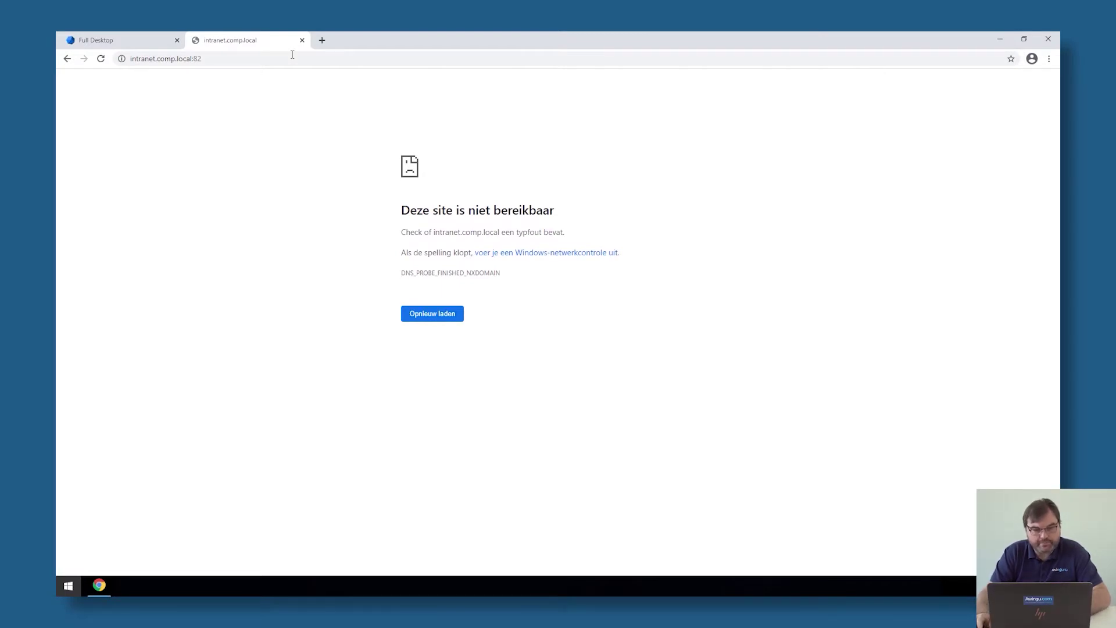
click(302, 40)
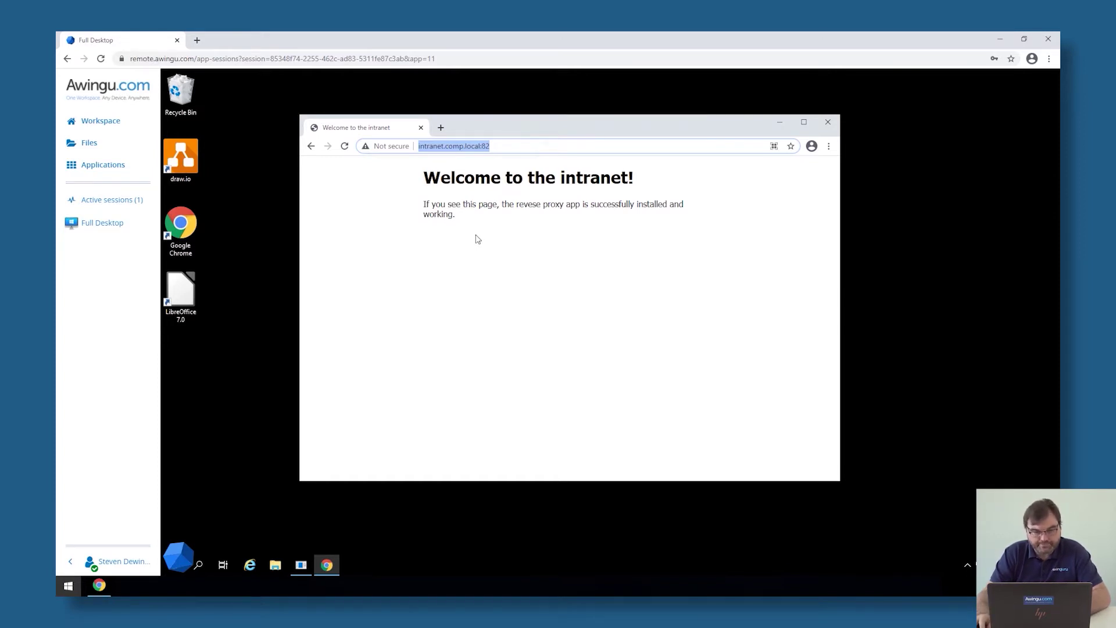
From System Settings > Manage > Applications, start adding a reverse proxied web application.
click(120, 123)
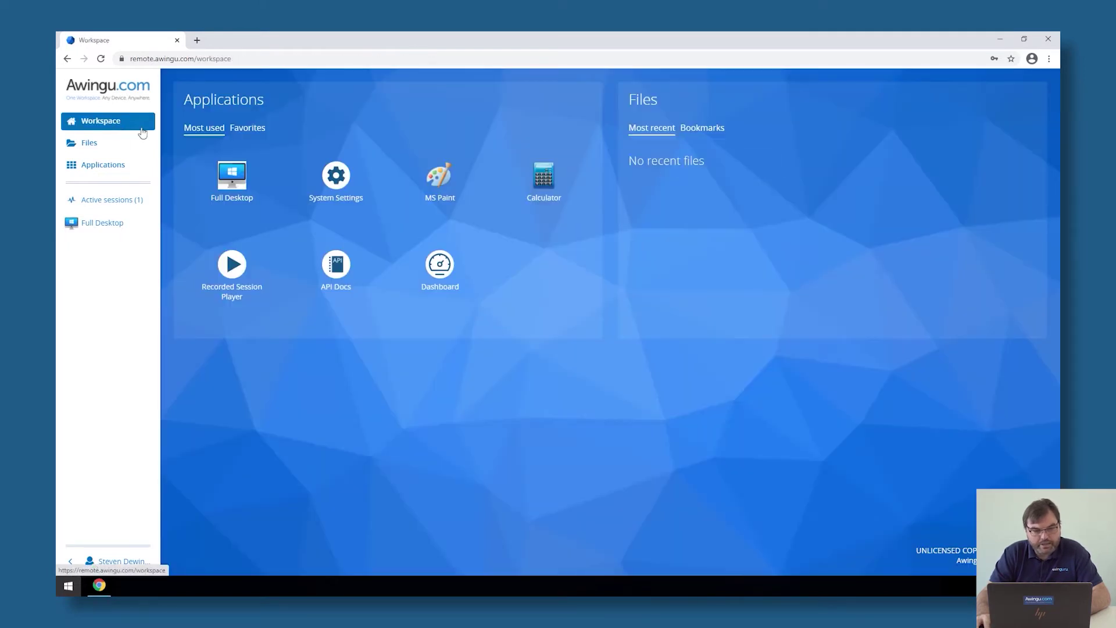
click(343, 197)
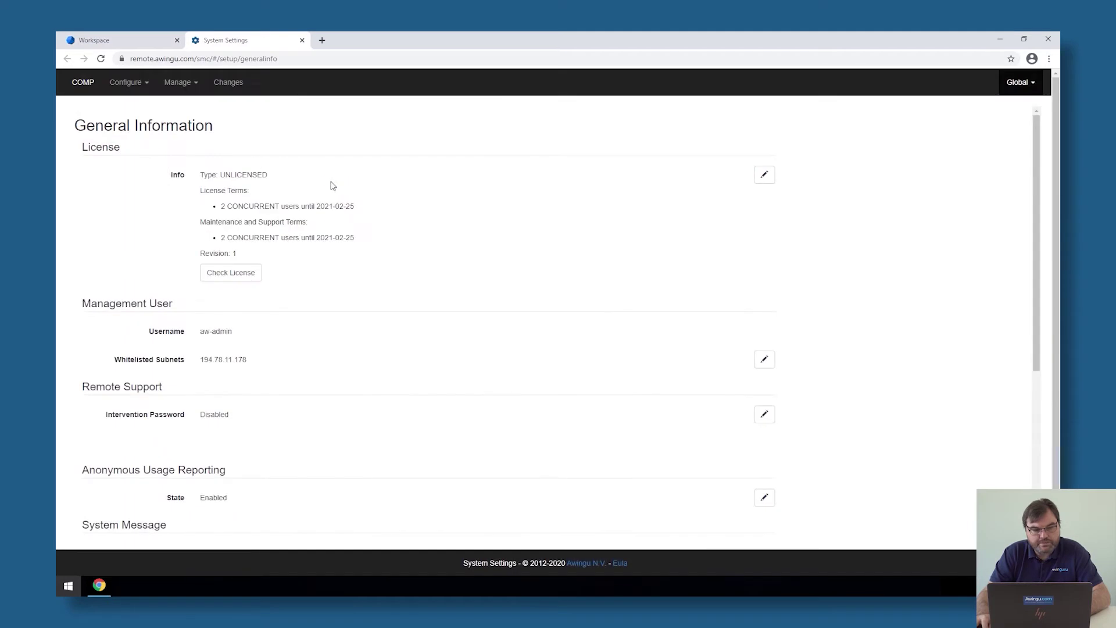
click(178, 82)
click(185, 104)
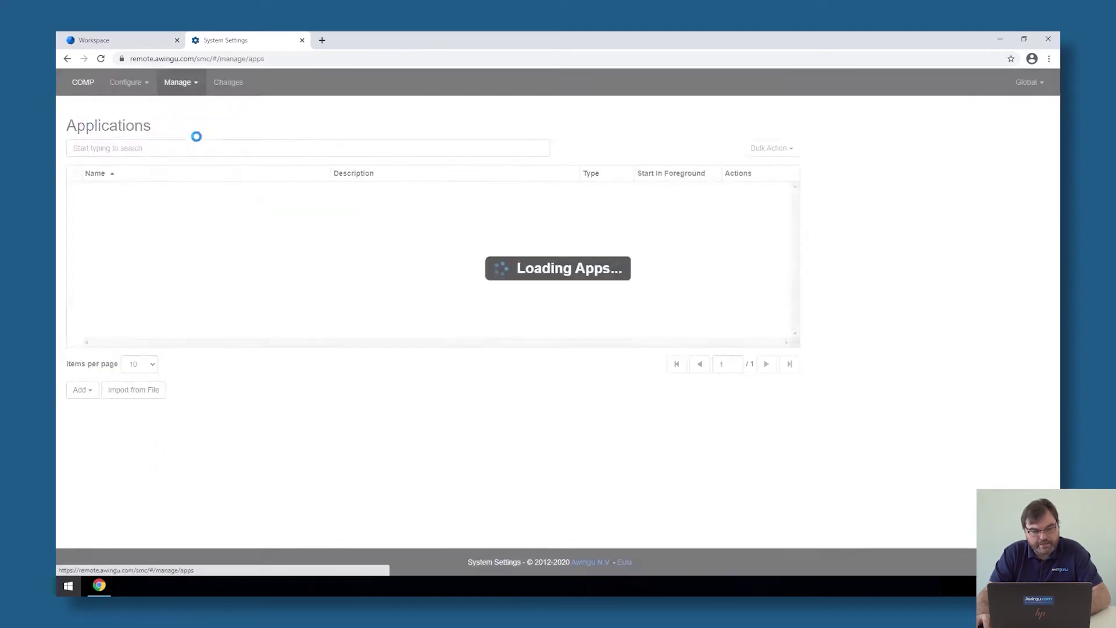
click(91, 398)
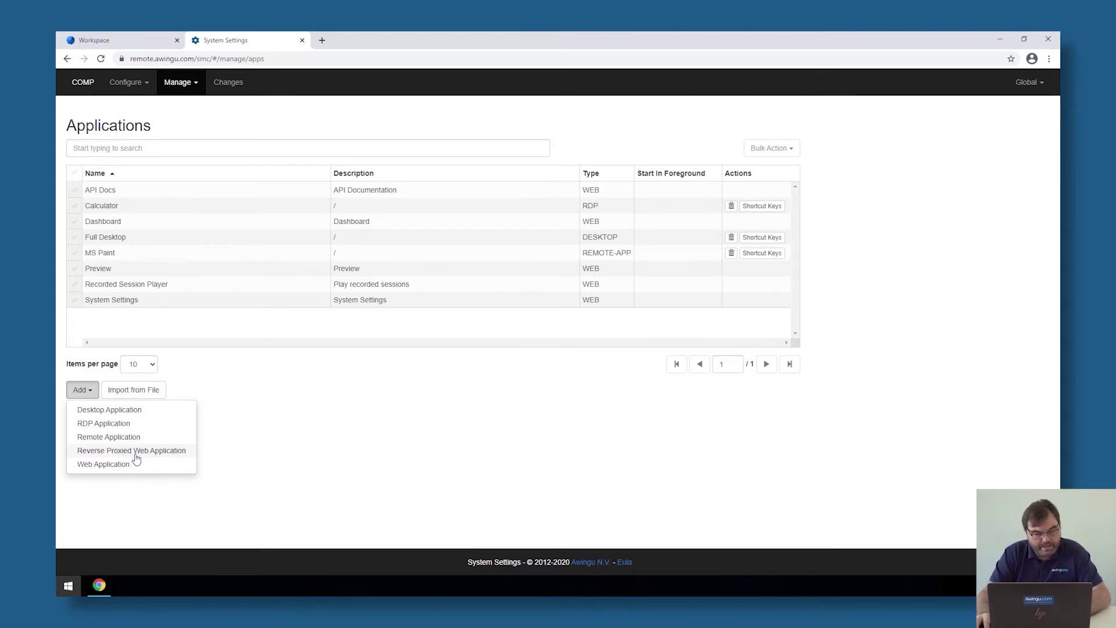
click(135, 455)
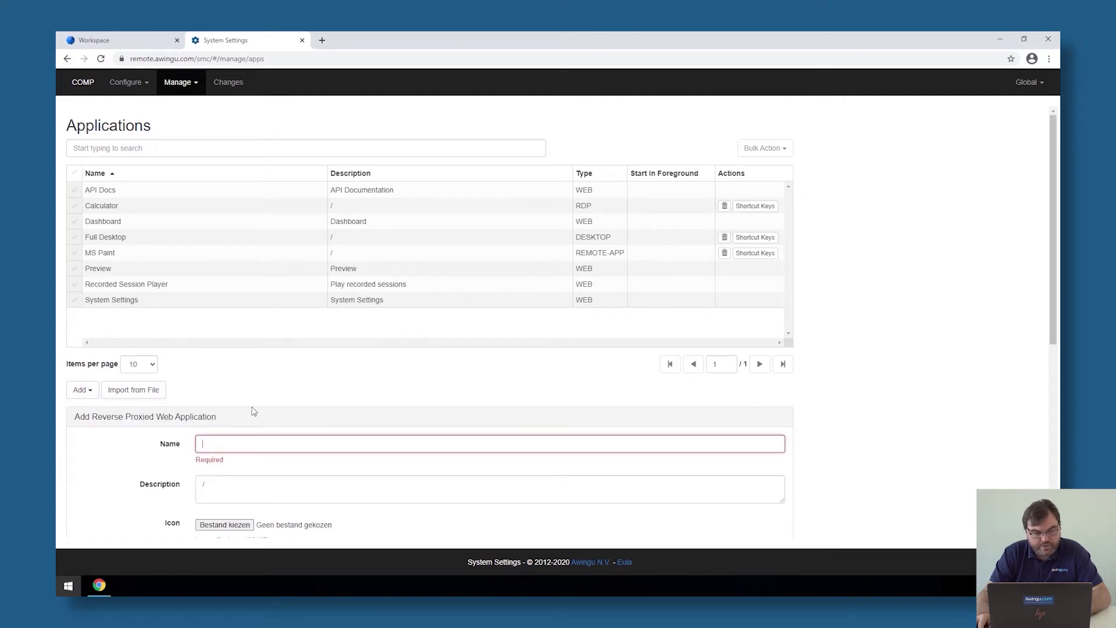
scroll(254, 412, down, 3)
text(I)
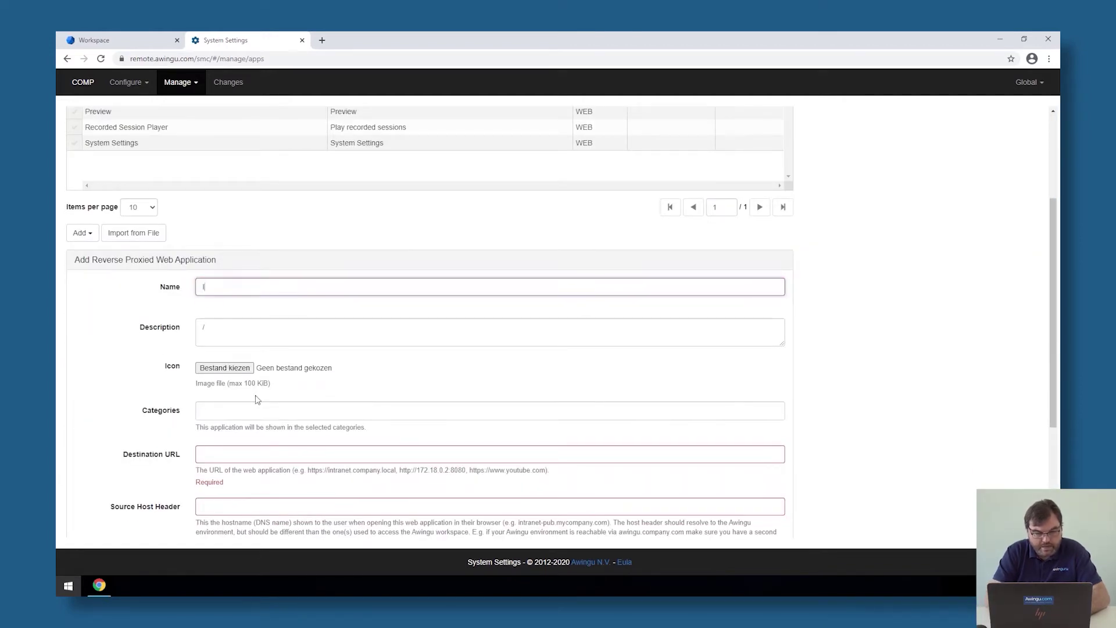
text(ntranet)
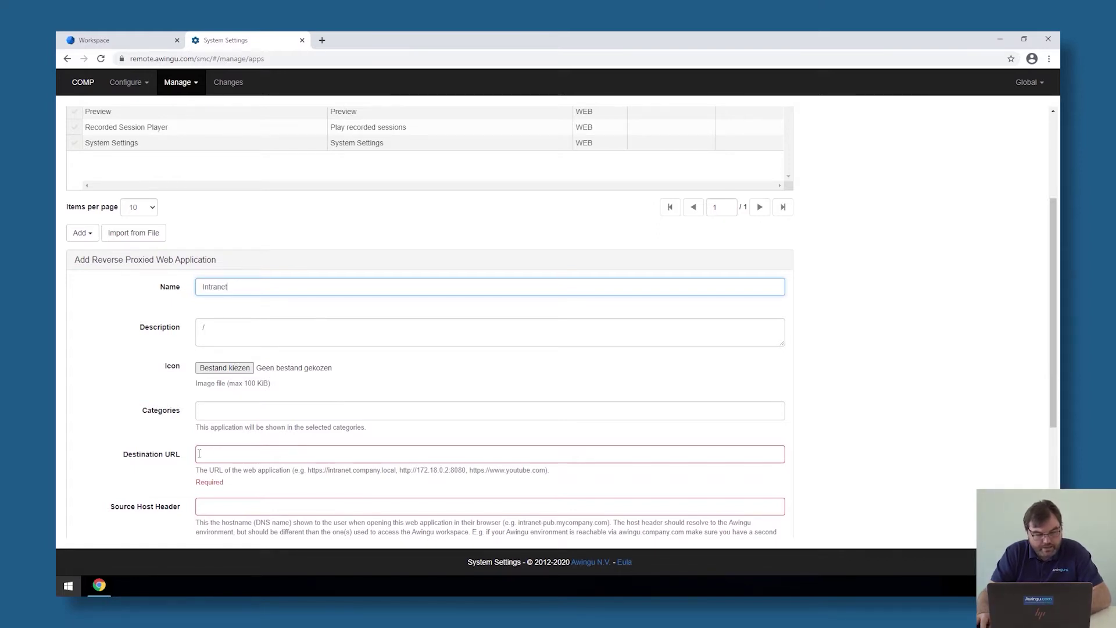
scroll(158, 457, down, 1)
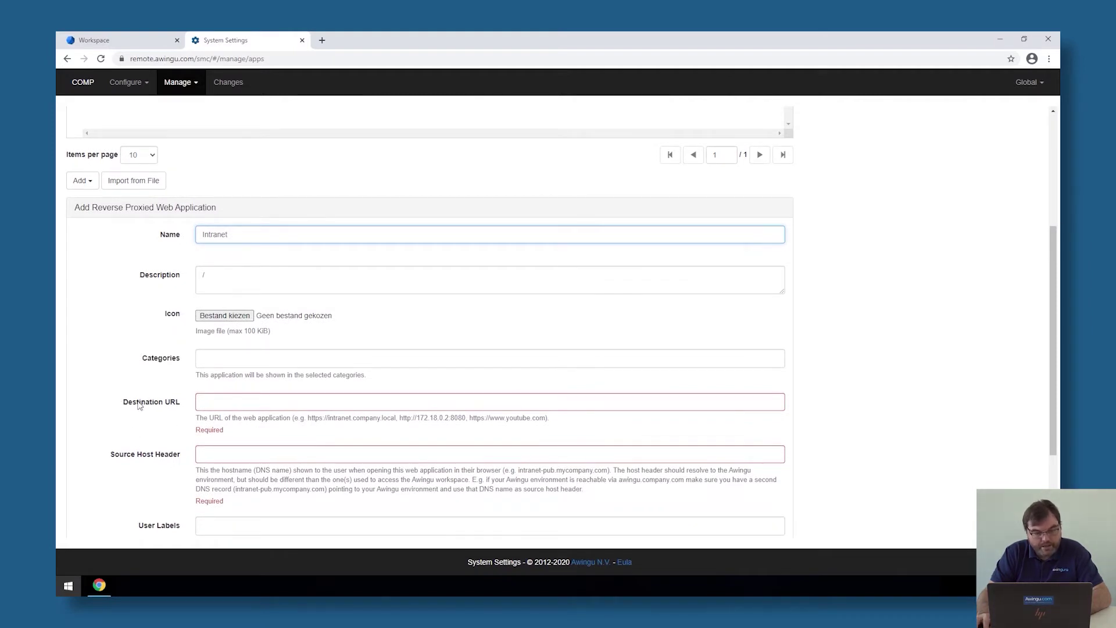
click(237, 402)
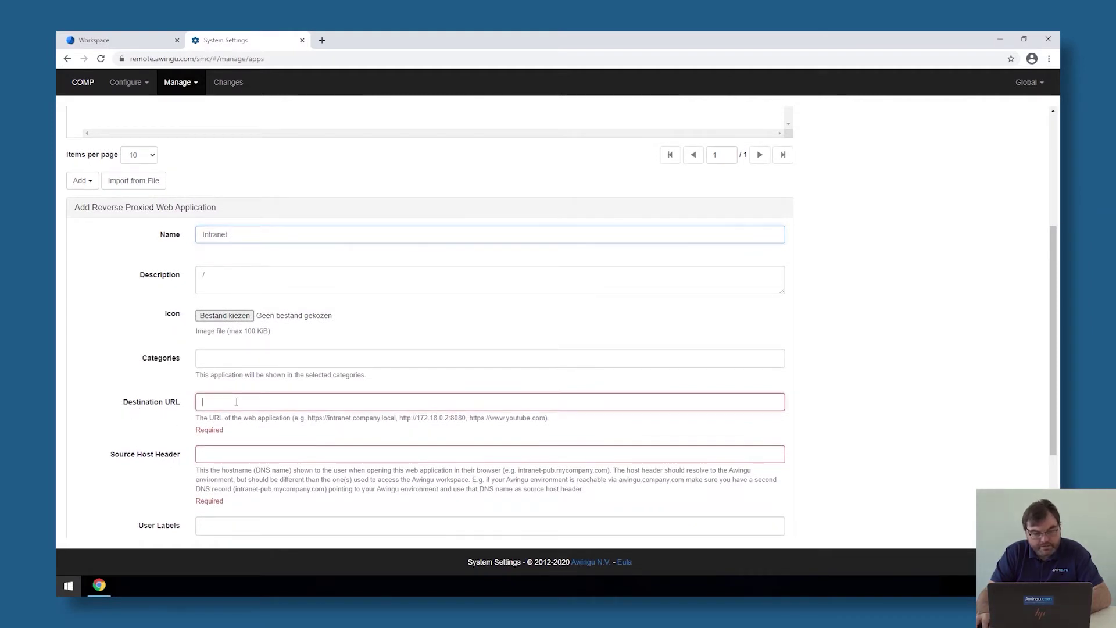
text(http://intranet.comp.local:82/)
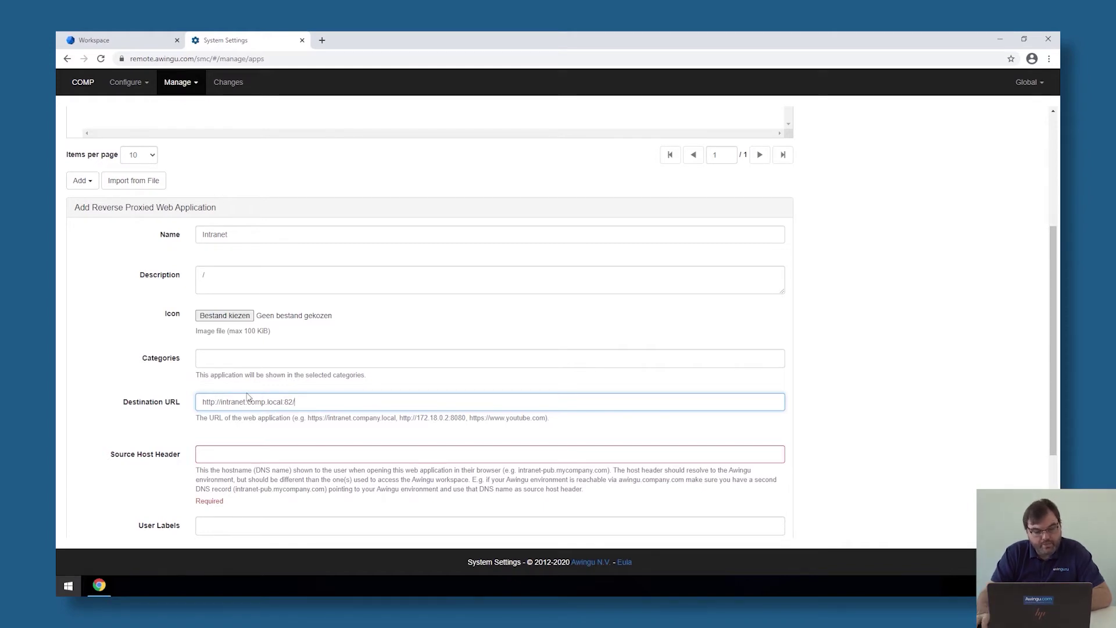
scroll(263, 418, down, 2)
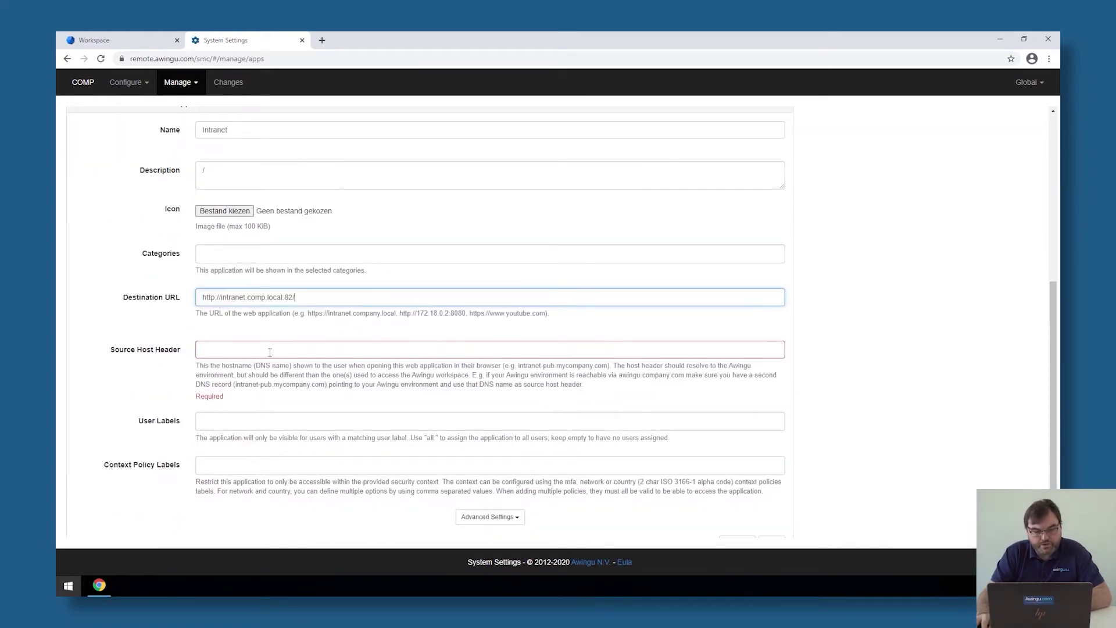
click(271, 350)
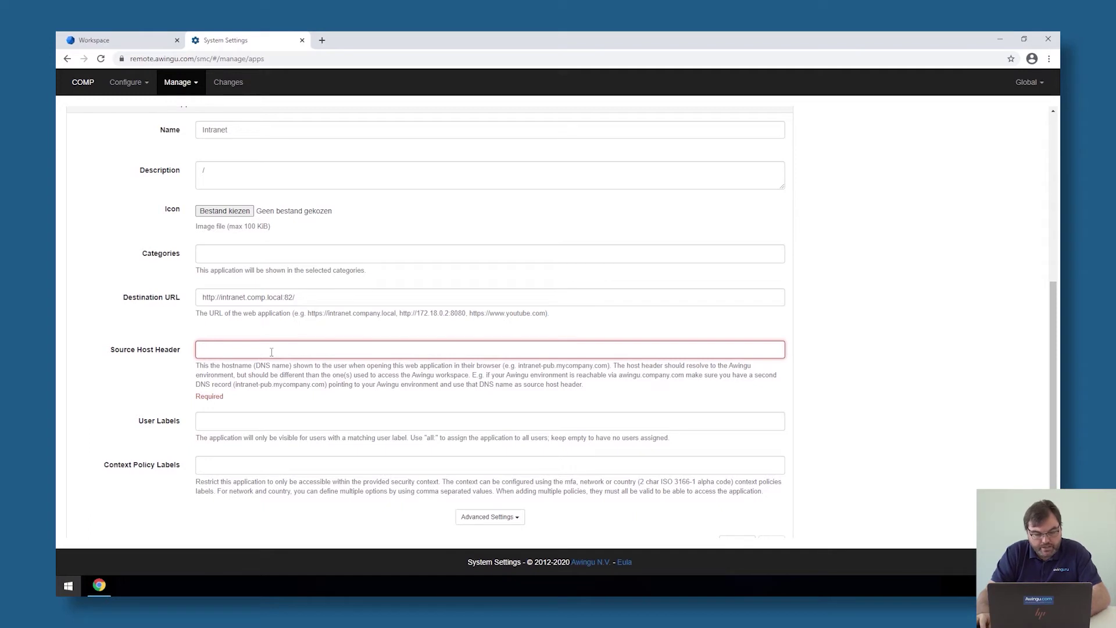
key(super)
Use nslookup in Command Prompt to confirm webapp.awingu.com aliases remote.awingu.com at 51.145.234.36.
text(cmd)
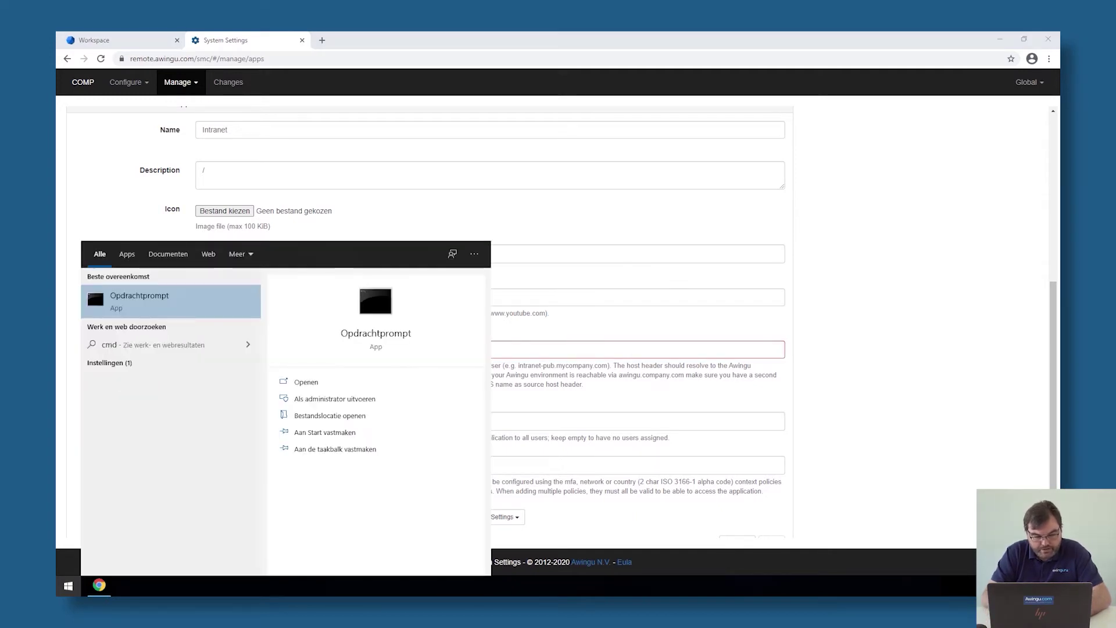
key(Return)
text(nsl)
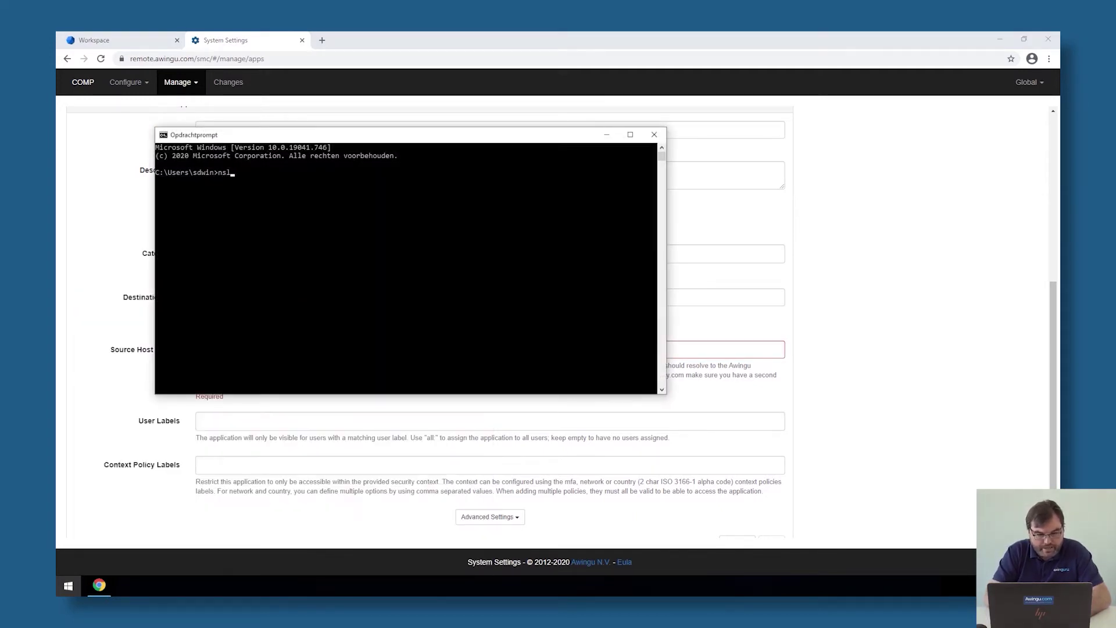
text(ookup rel)
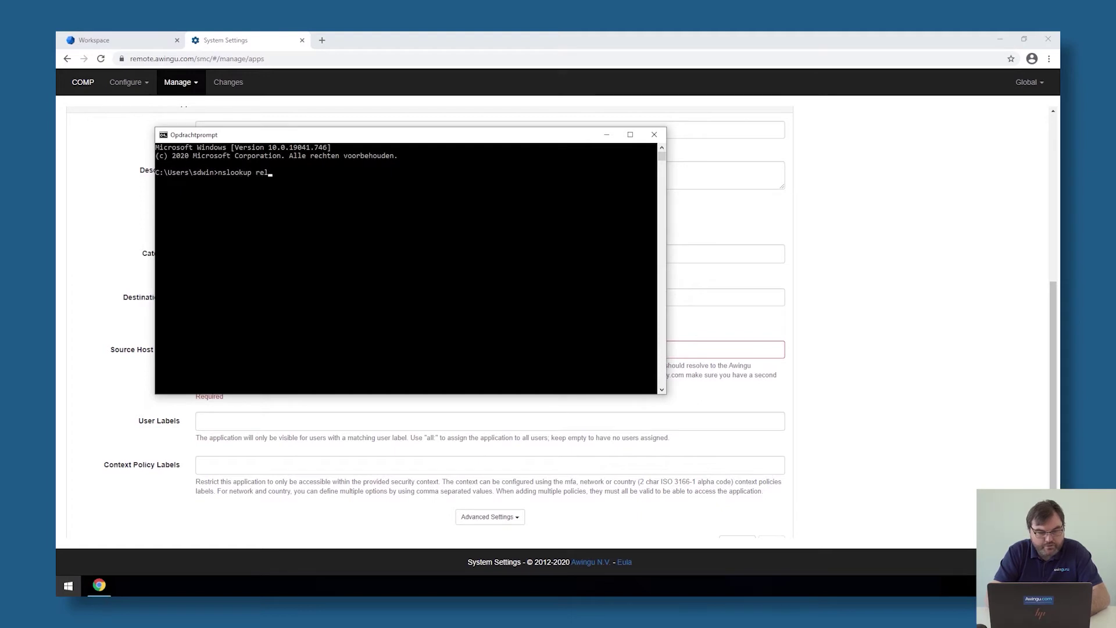
text(te.awingu)
text(.com)
key(Return)
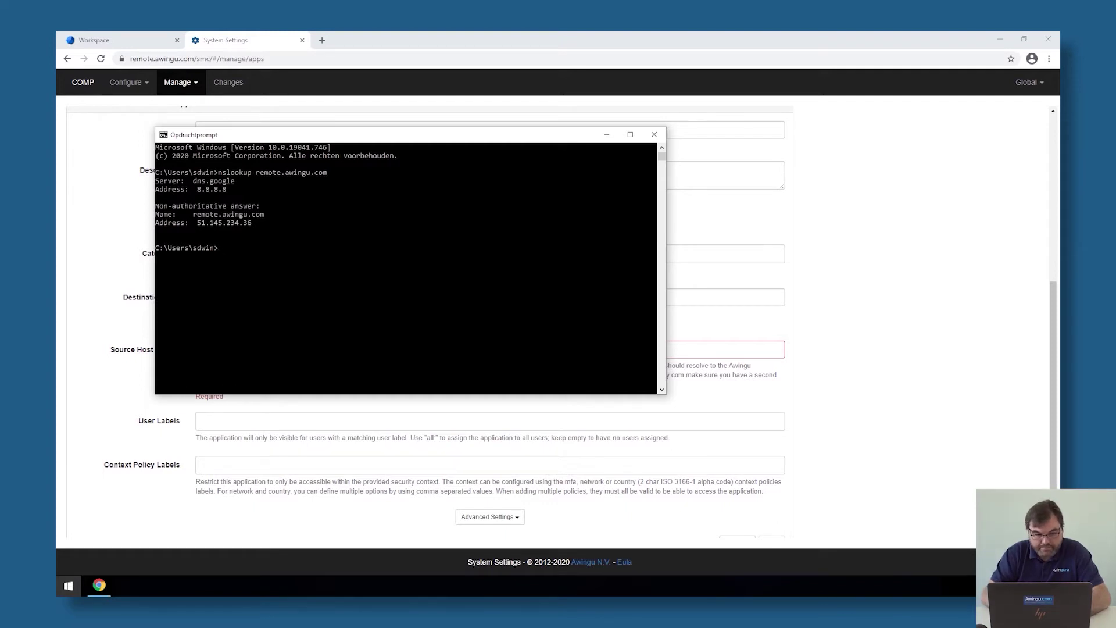
key(Up)
key(BackSpace)
key(BackSpace)
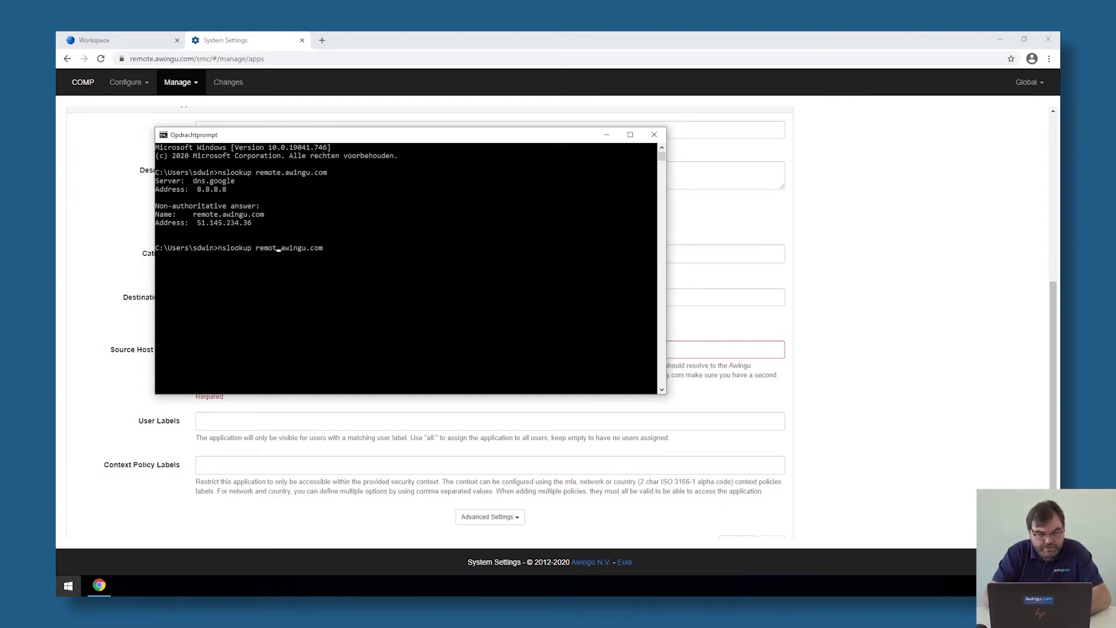
key(BackSpace)
key(BackSpace)
key(BackSpace)
key(BackSpace)
text(weba)
text(pp)
key(Return)
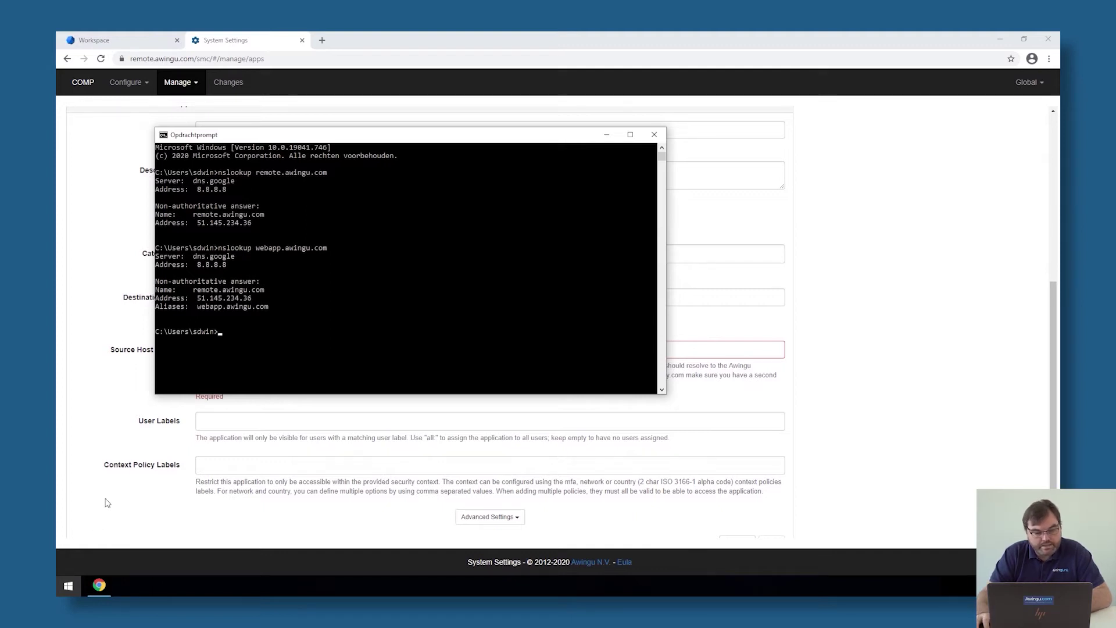
click(124, 469)
Enter webapp.awingu.com as the Intranet app's source host header.
click(246, 352)
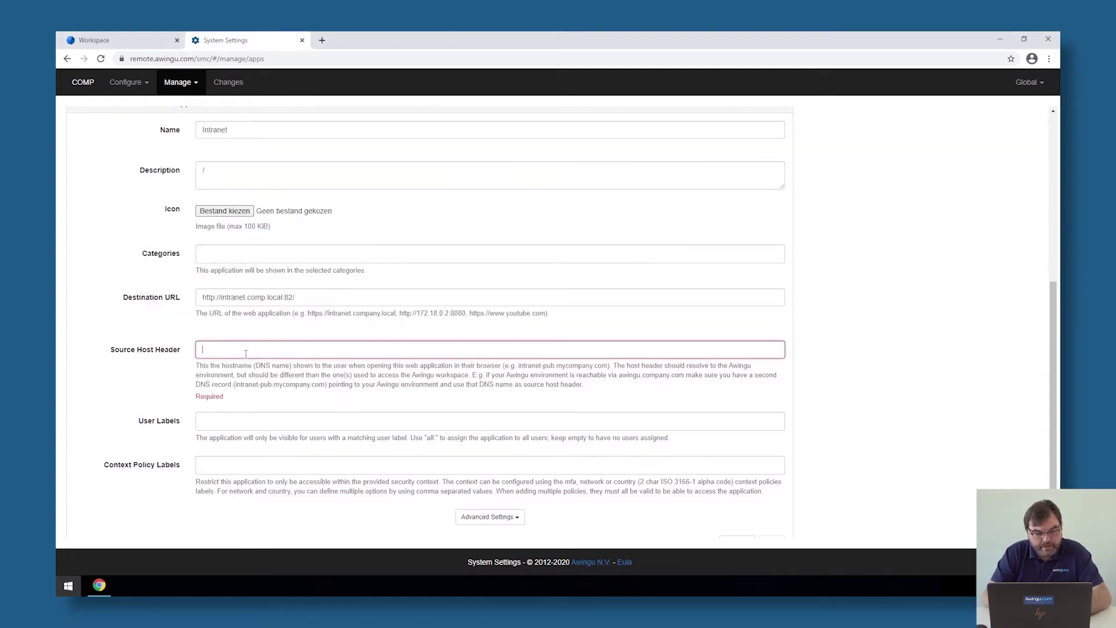
text(webapp.a)
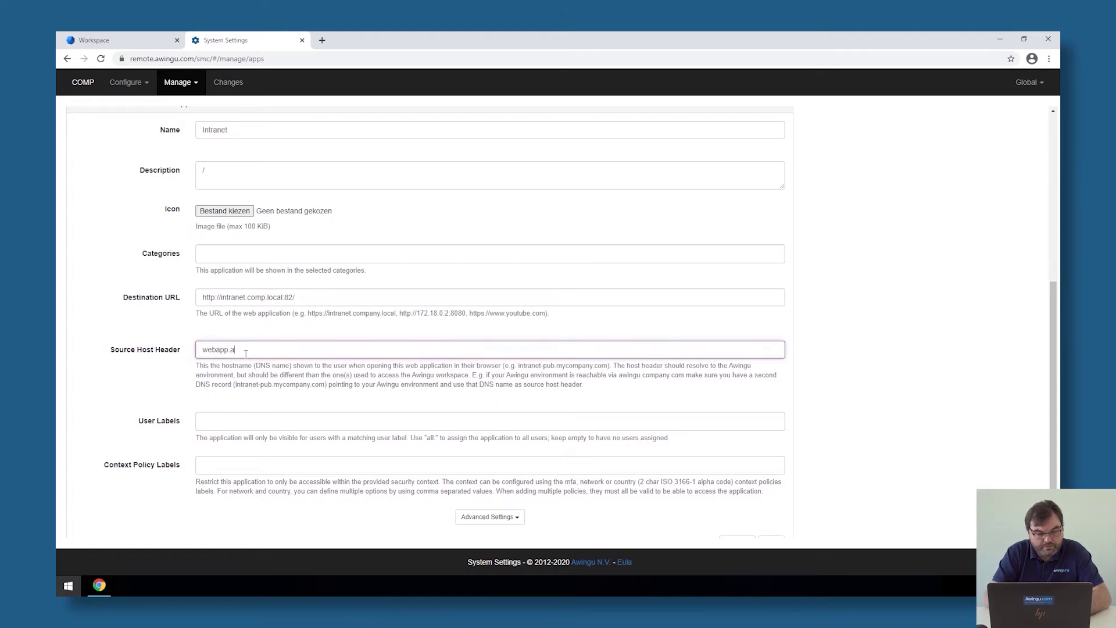
text(wingu.com)
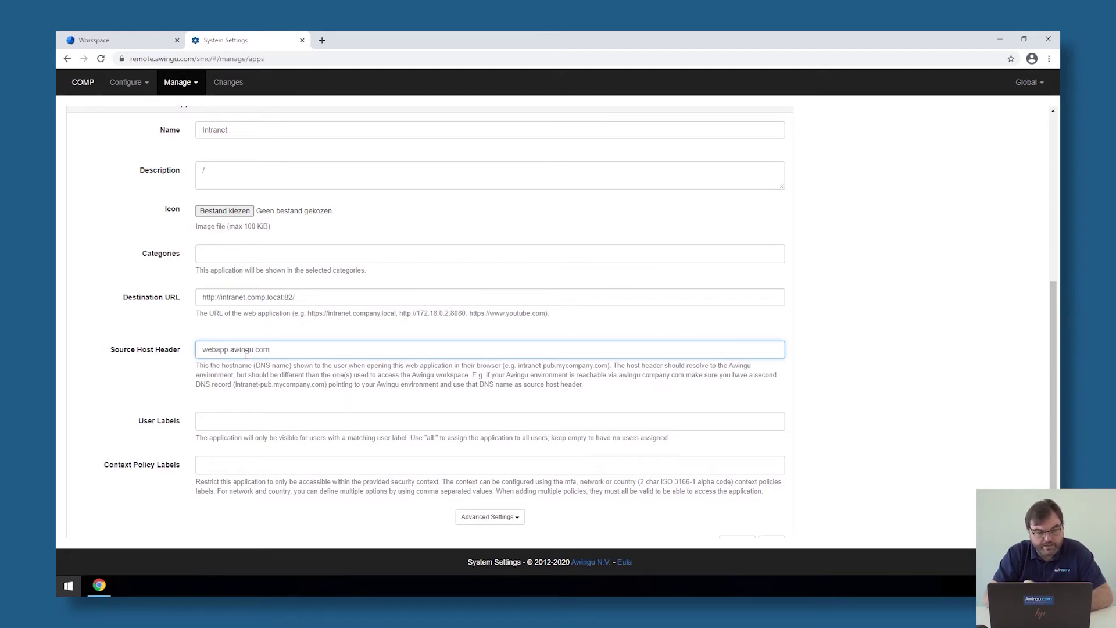
Assign the user label 'all' and expand the Advanced Settings.
click(271, 423)
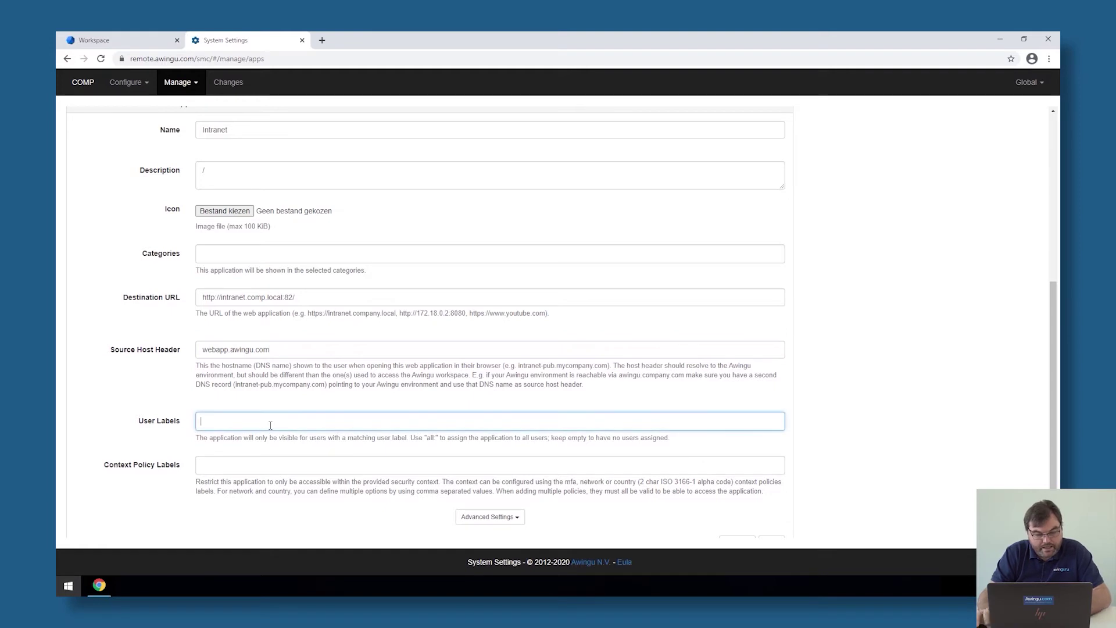
text(a)
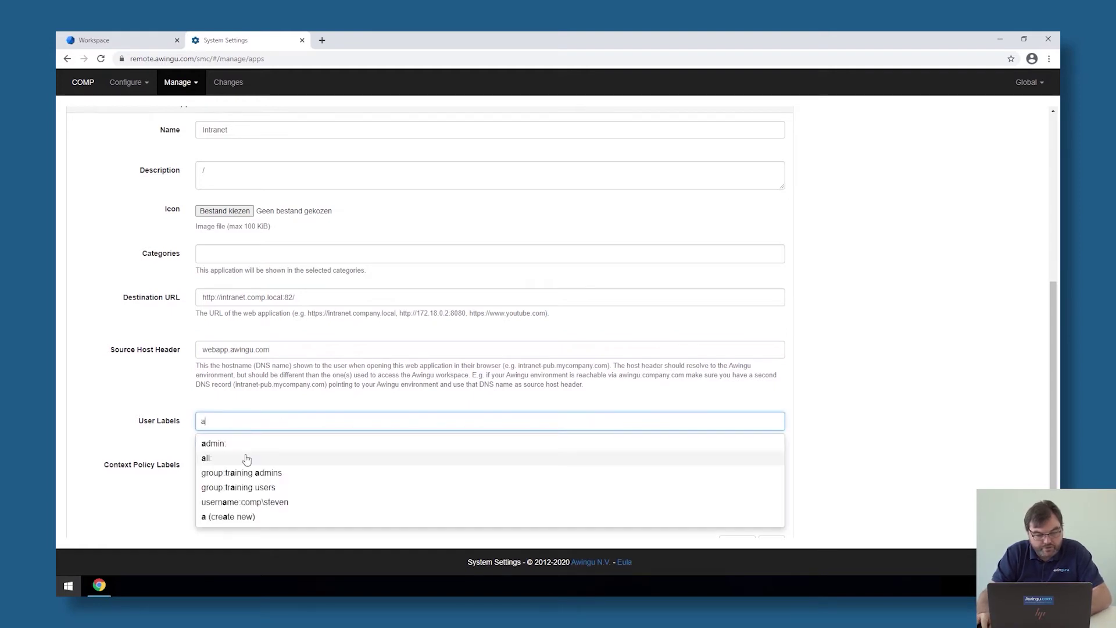
click(244, 459)
scroll(208, 436, down, 1)
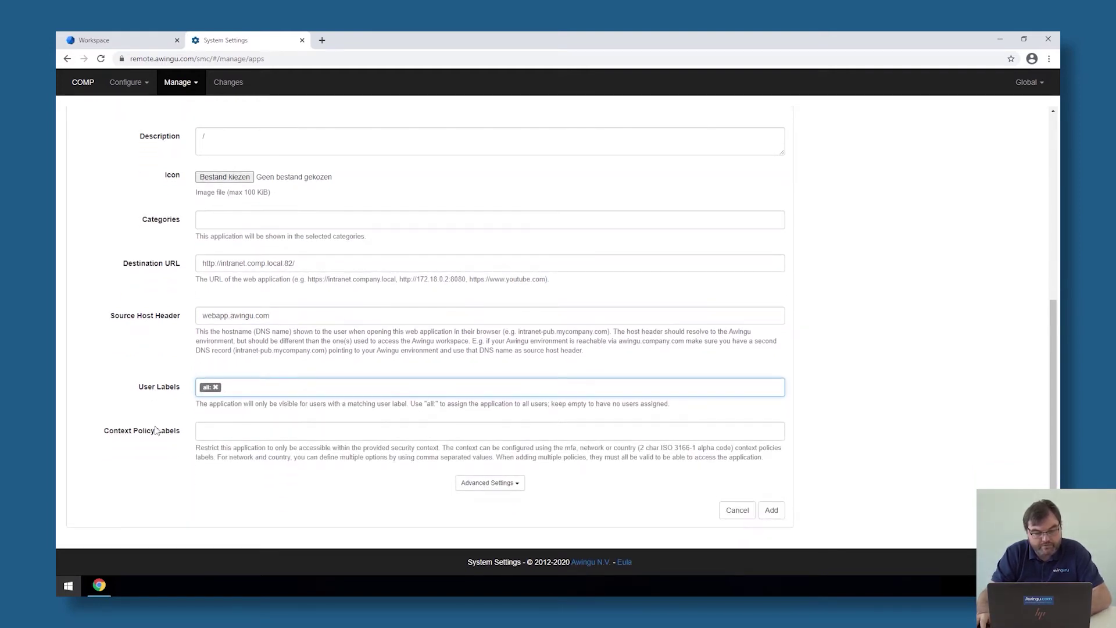
click(497, 491)
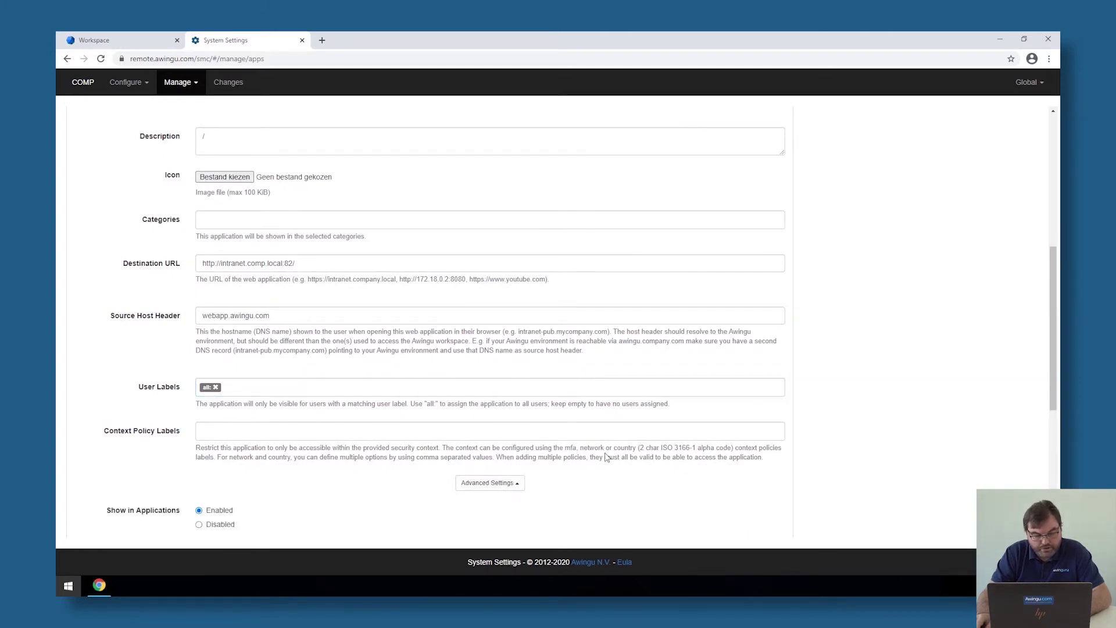
Enable Single Sign-On for the Intranet app, leaving Basic Auth as the type.
scroll(607, 457, down, 2)
scroll(608, 457, down, 1)
scroll(607, 454, down, 2)
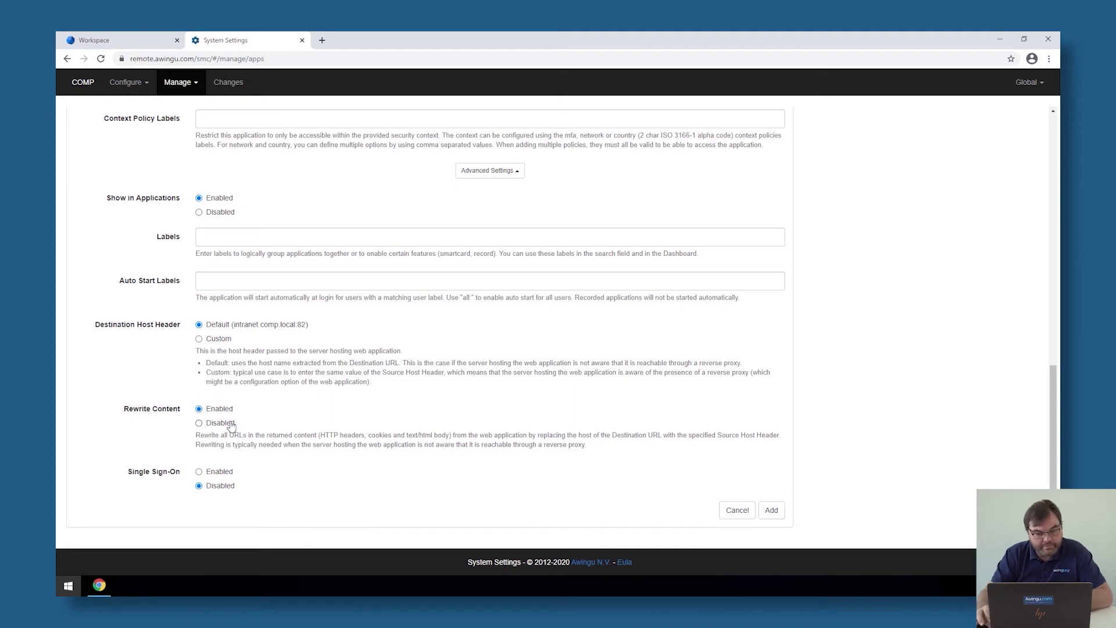
click(227, 476)
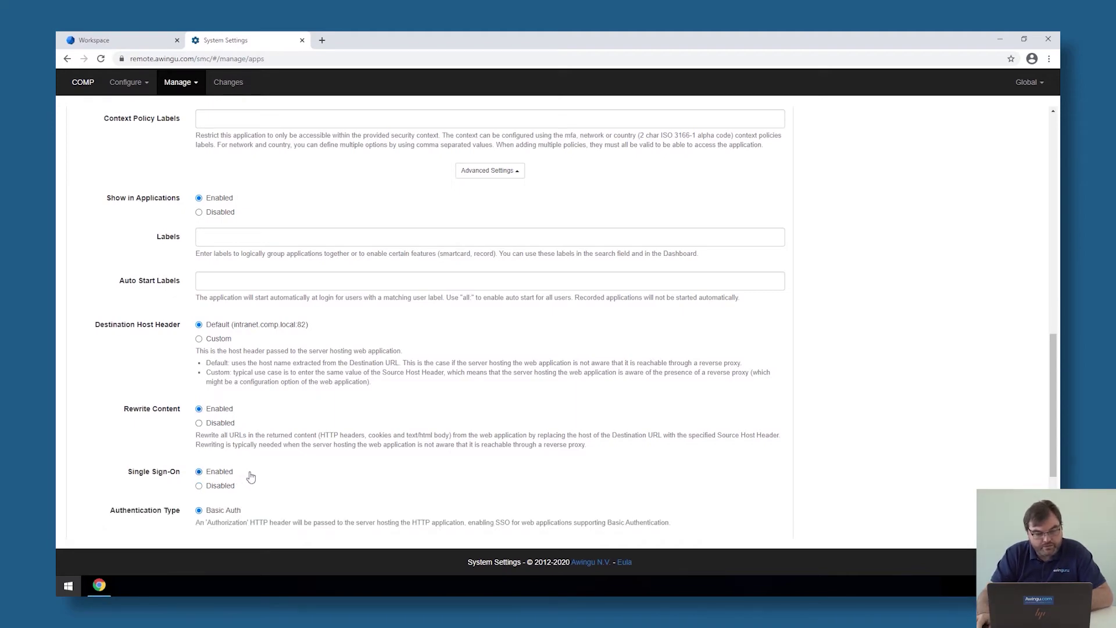
Keep Username as the SSO username field and add the Intranet app.
scroll(250, 474, down, 2)
scroll(250, 473, up, 1)
scroll(252, 471, down, 1)
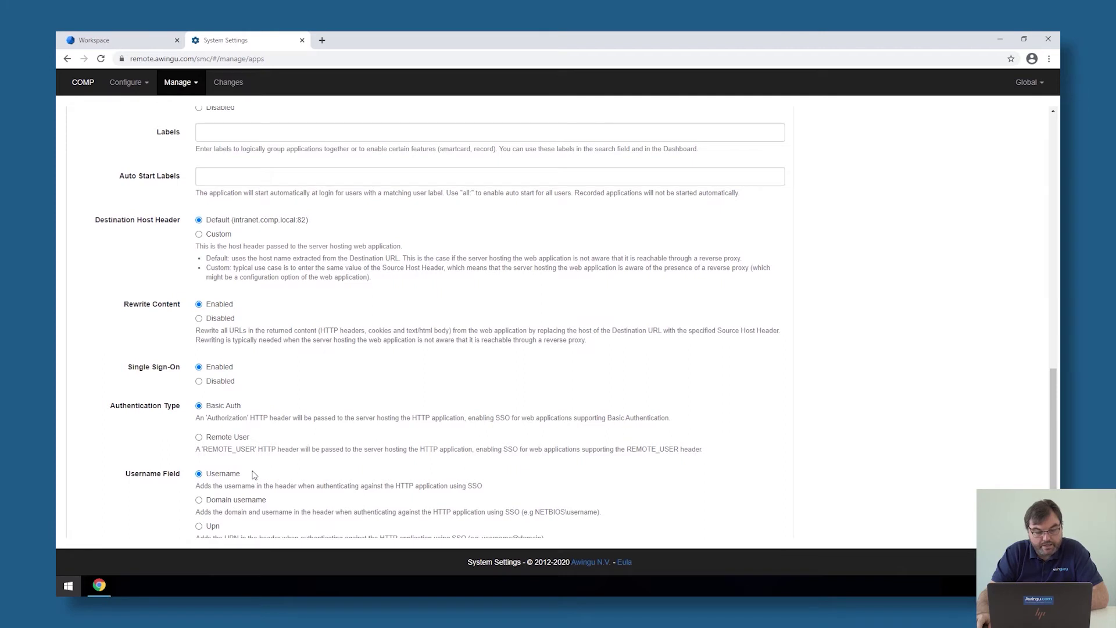
scroll(223, 510, down, 2)
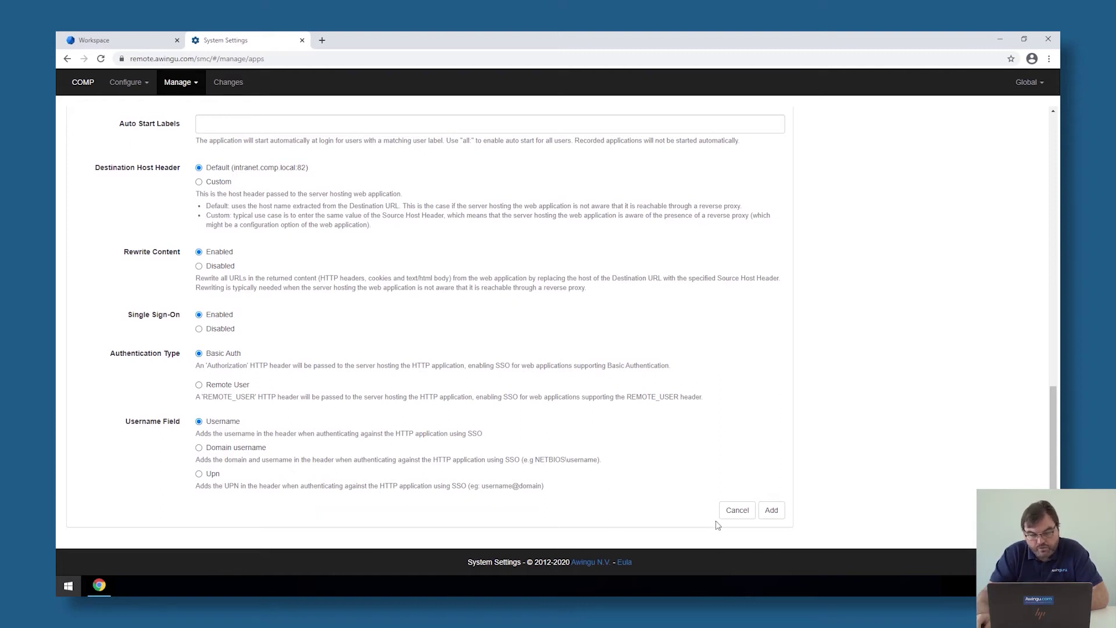
click(767, 512)
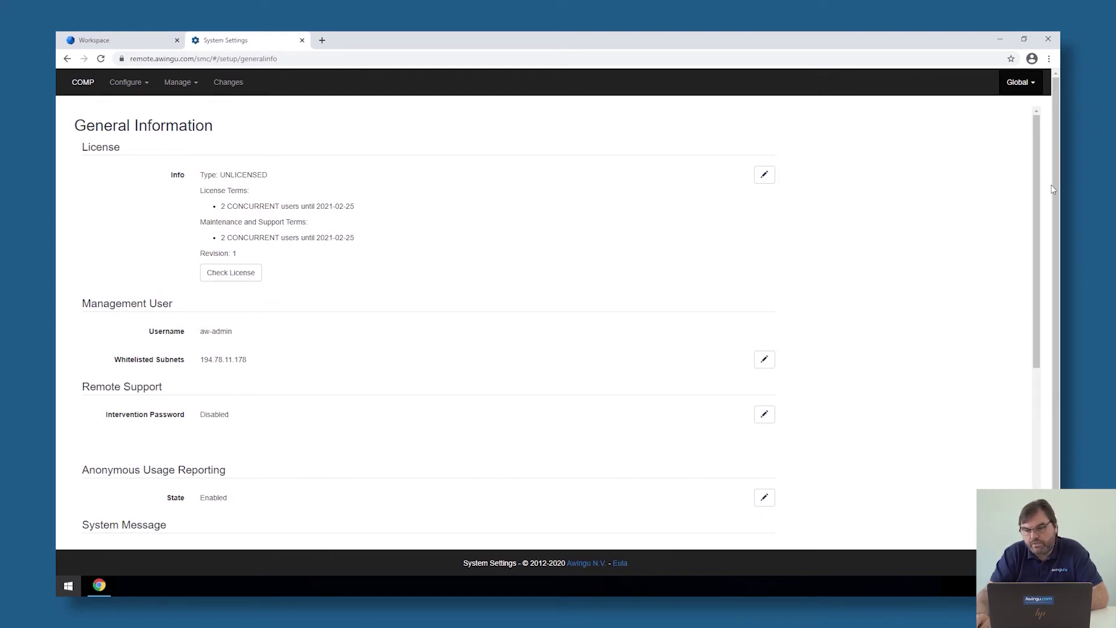
Add an automatic certificate for subject name webapp.awingu.com under Global > Certificates.
click(1016, 87)
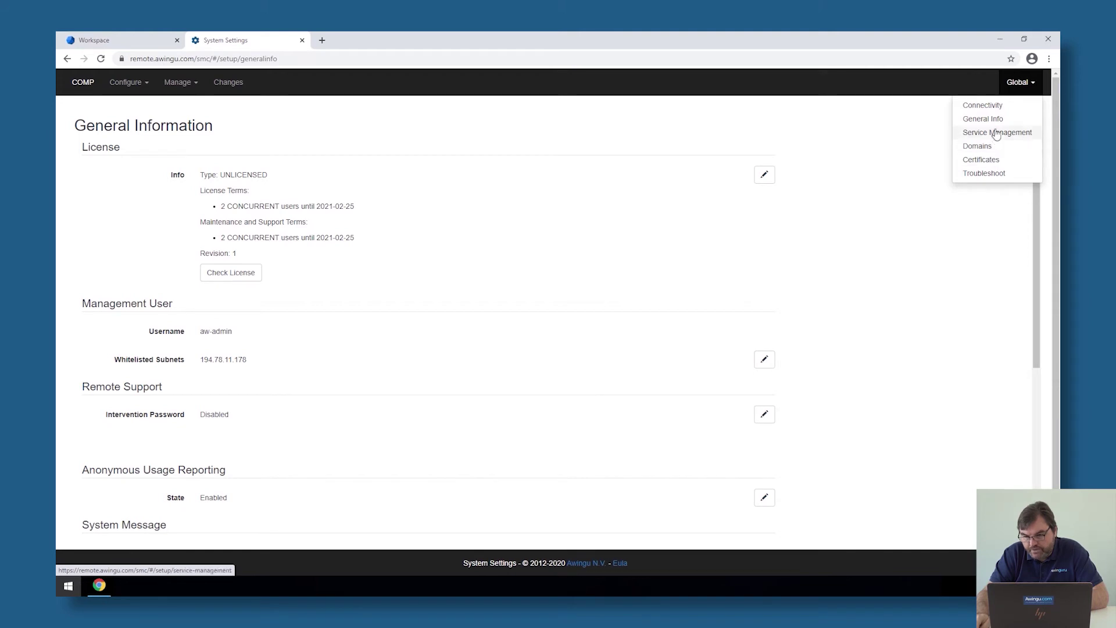
click(993, 163)
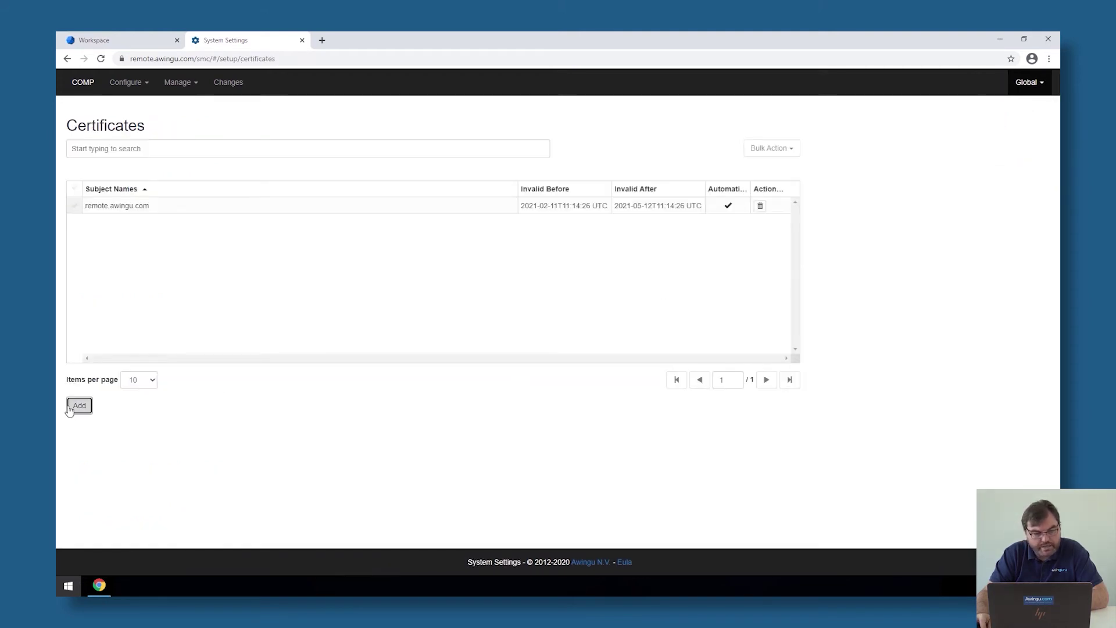
click(79, 405)
scroll(304, 461, down, 1)
click(291, 462)
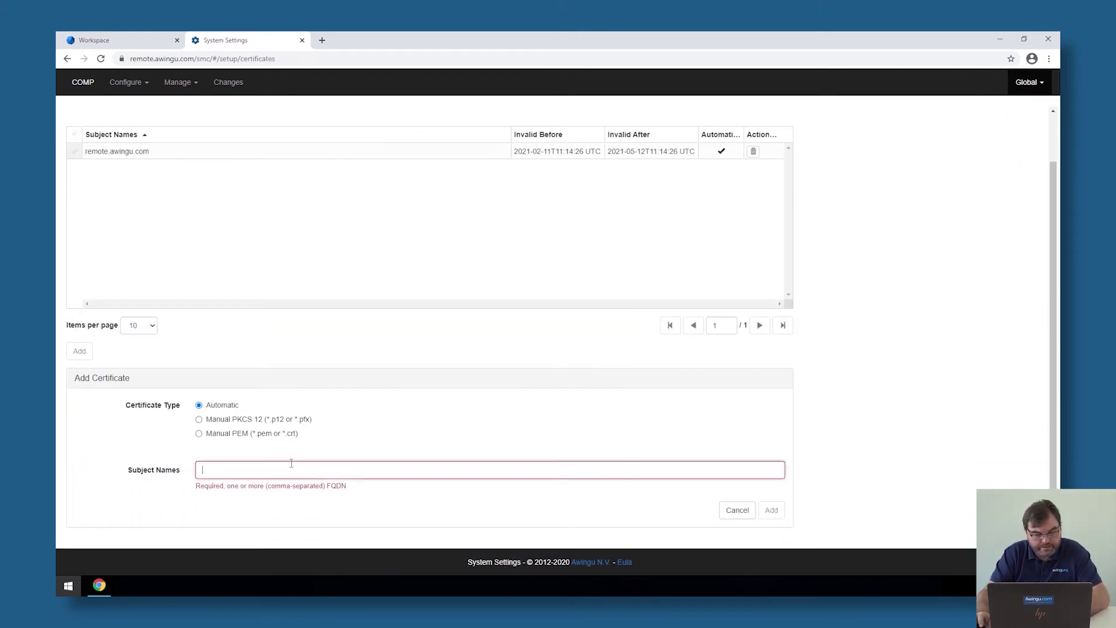
text(webapp.awi)
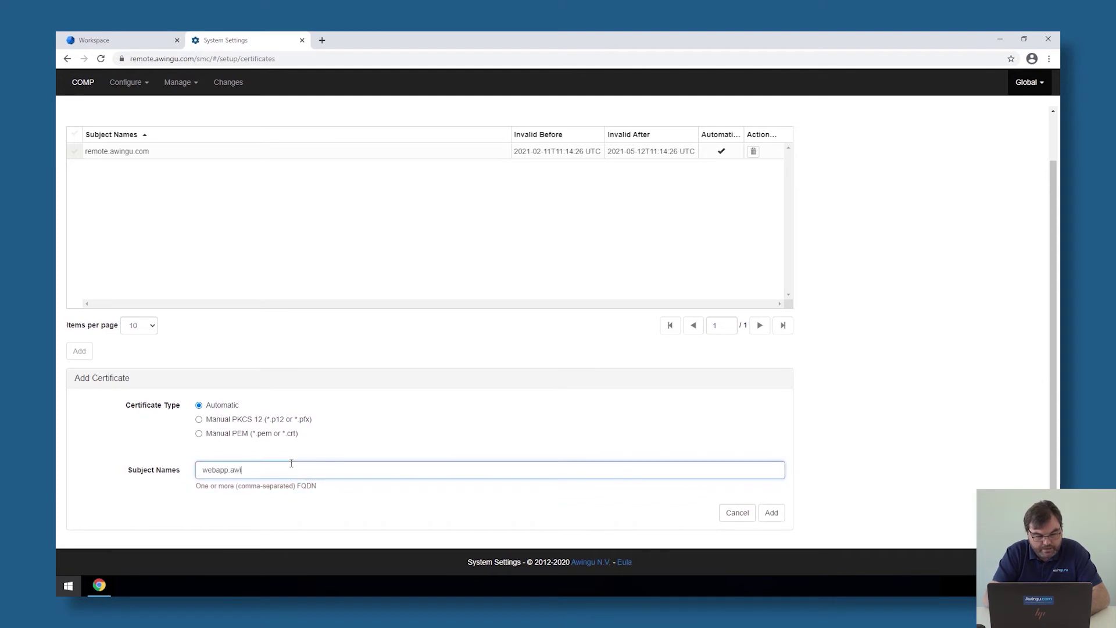
text(ngu.com)
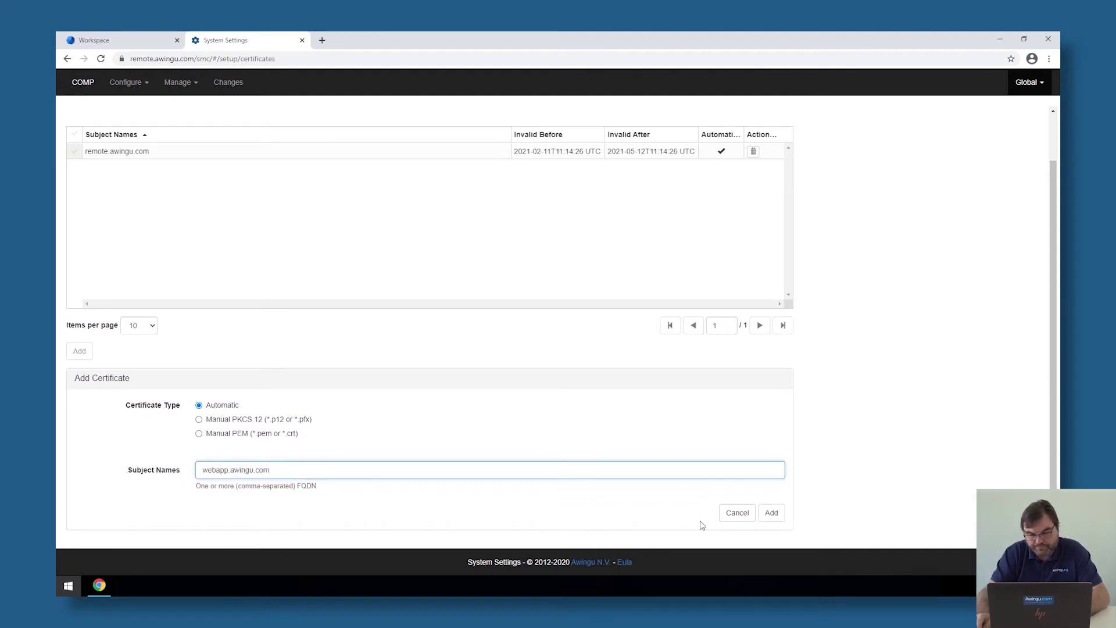
click(762, 512)
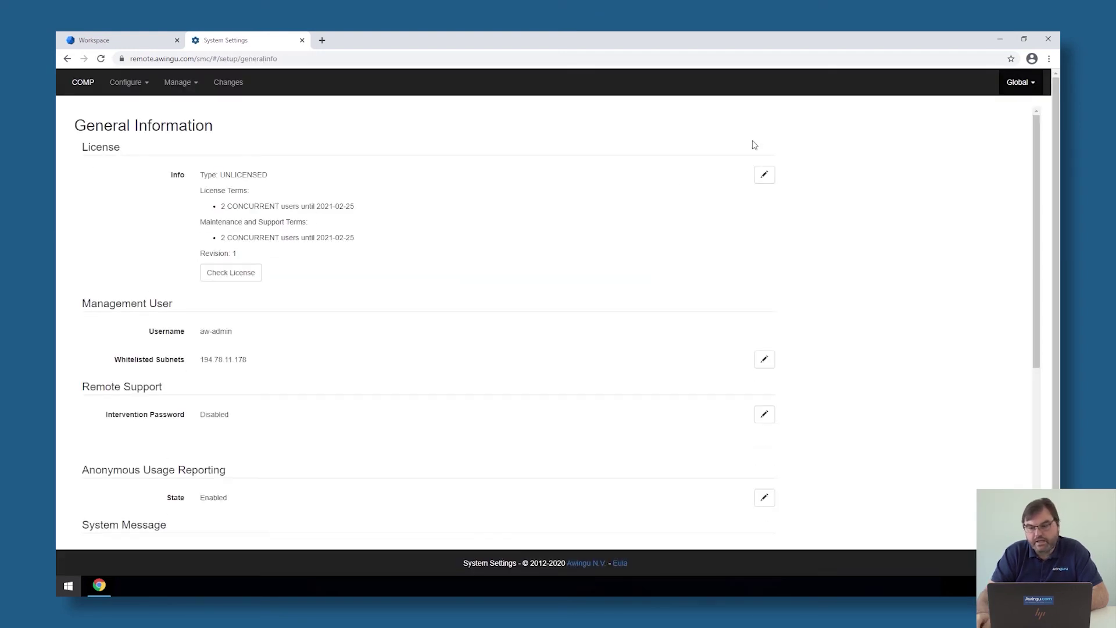
click(1023, 90)
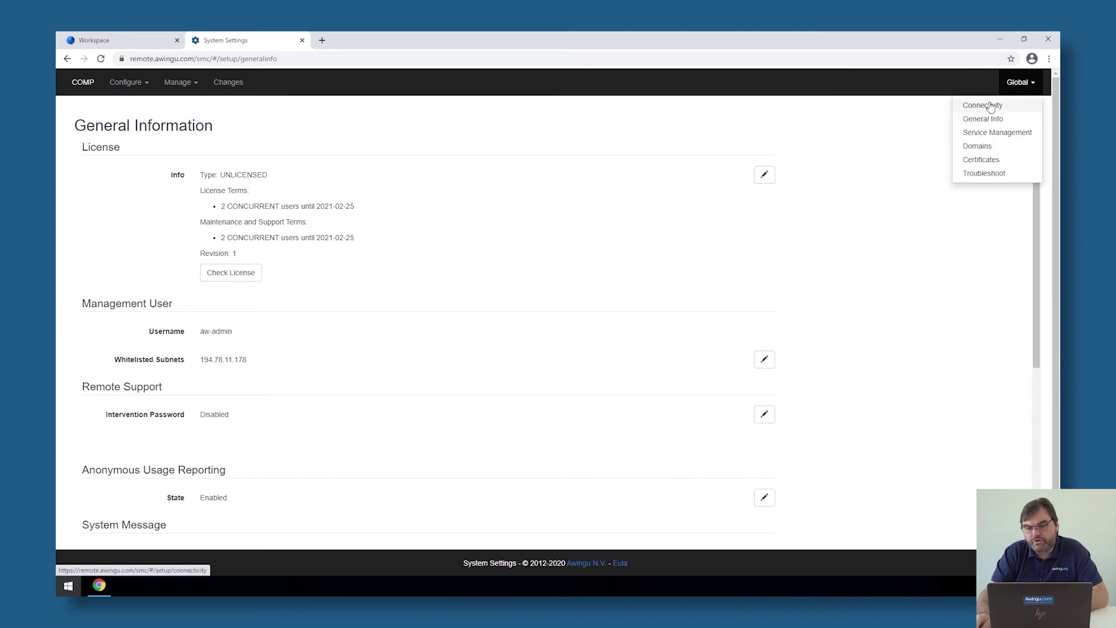
Check the COMP domain's host header under Global > Domains.
click(979, 147)
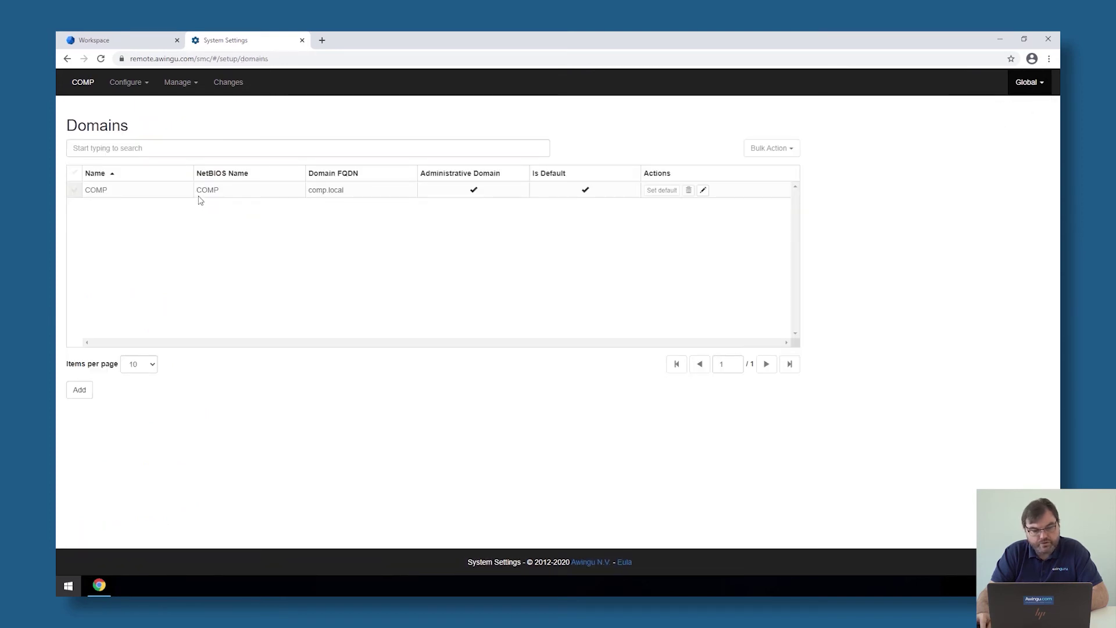
click(703, 190)
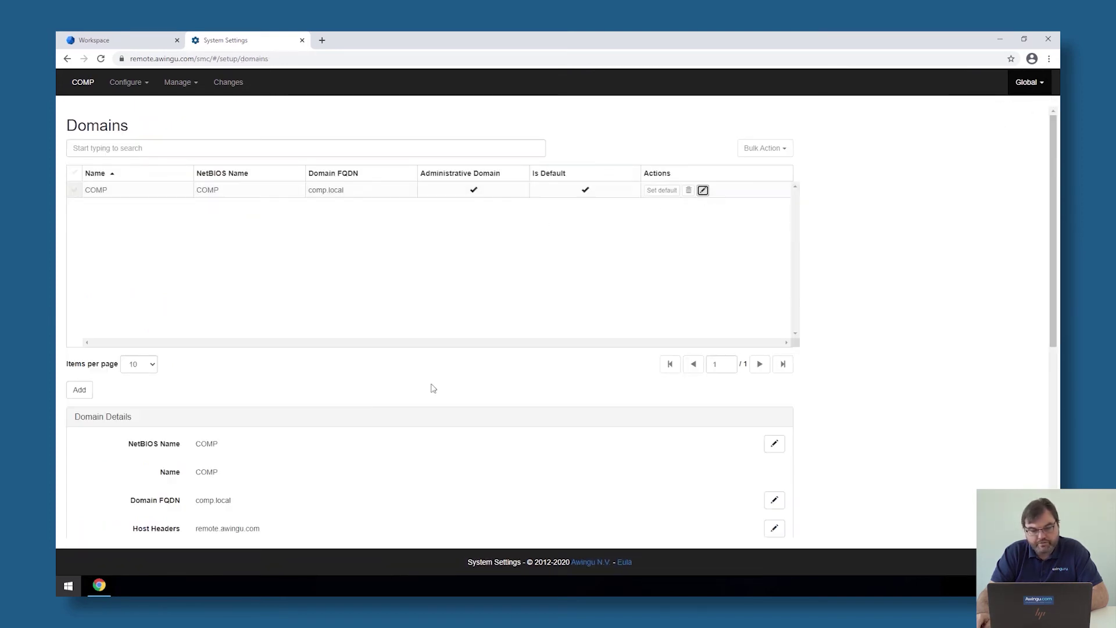
scroll(381, 405, down, 3)
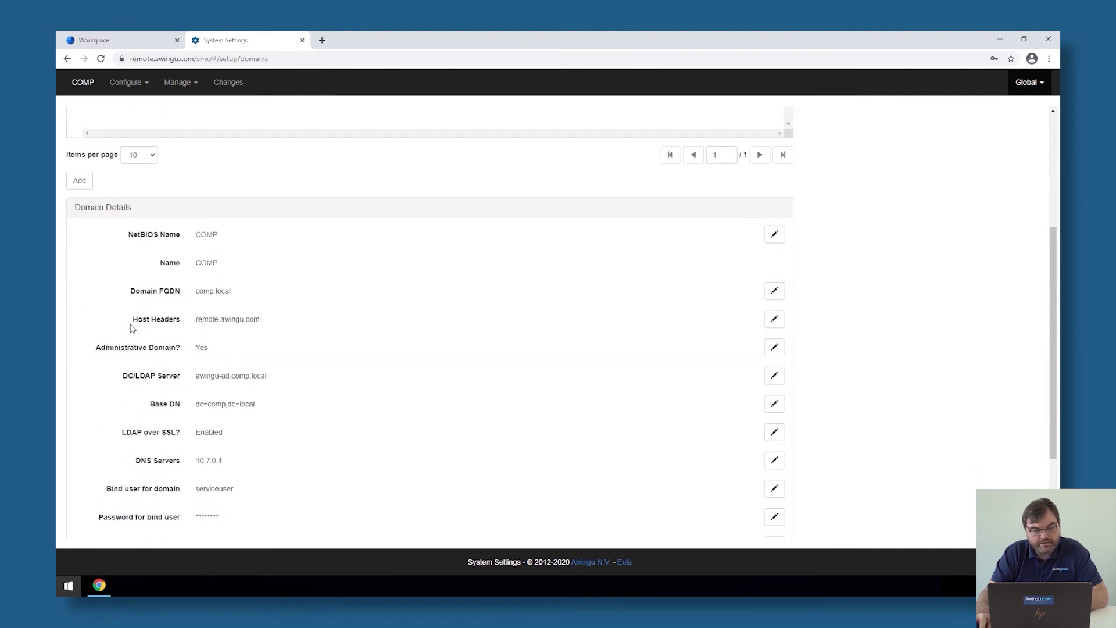
drag(131, 328, 265, 323)
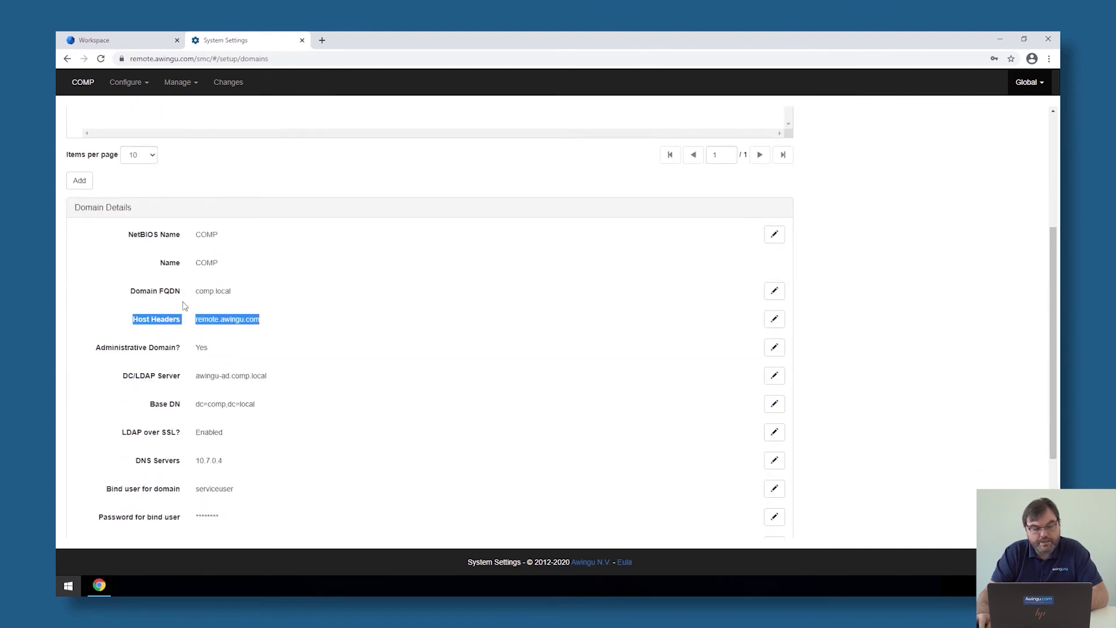
Find remote.awingu.com as the reverse proxy login host header in User Connector, then close System Settings.
click(132, 87)
click(135, 131)
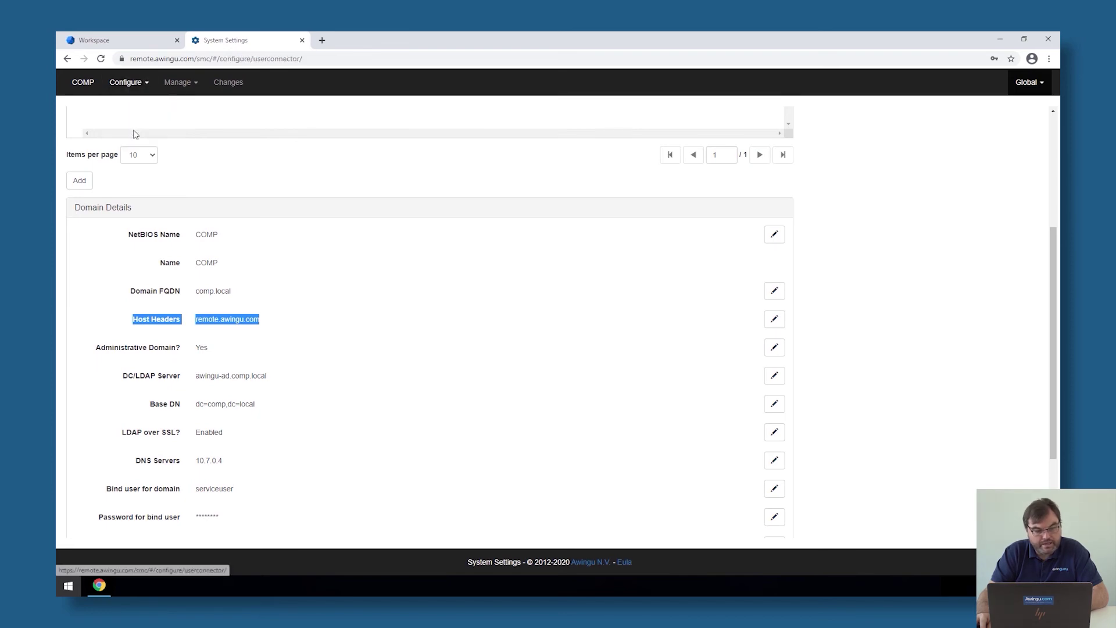
scroll(226, 385, down, 4)
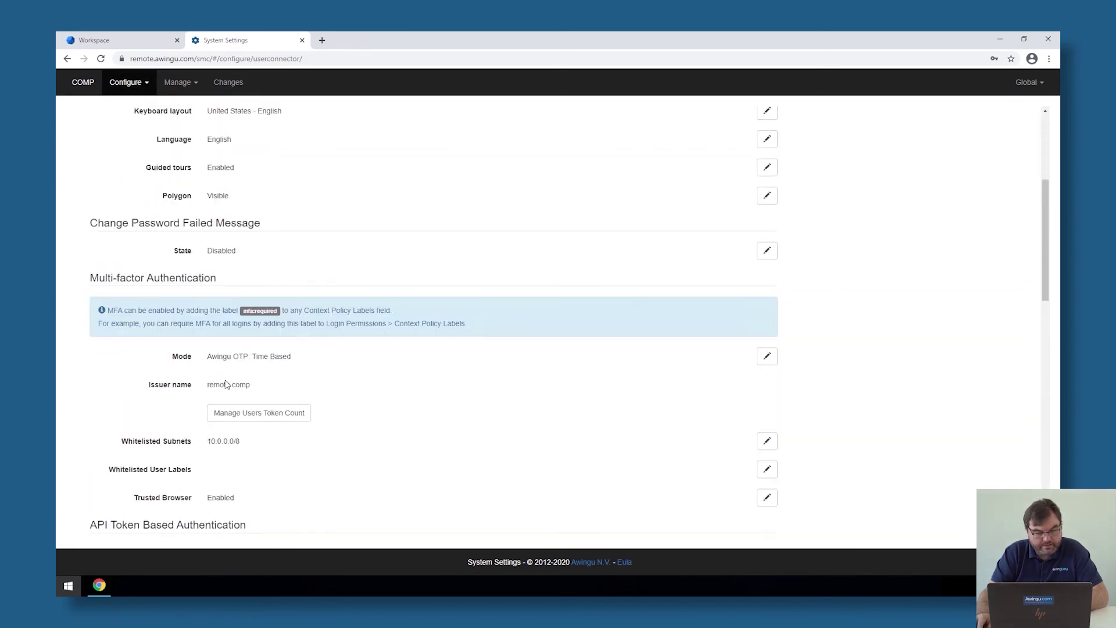
scroll(226, 385, down, 2)
scroll(226, 385, down, 2)
scroll(226, 385, down, 2)
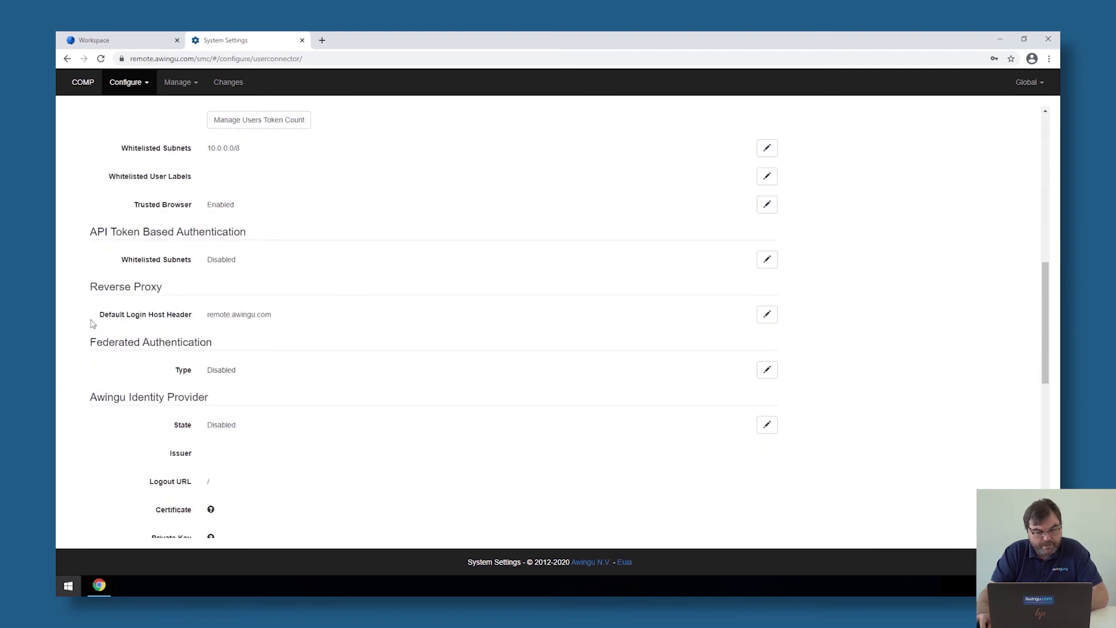
drag(92, 324, 263, 317)
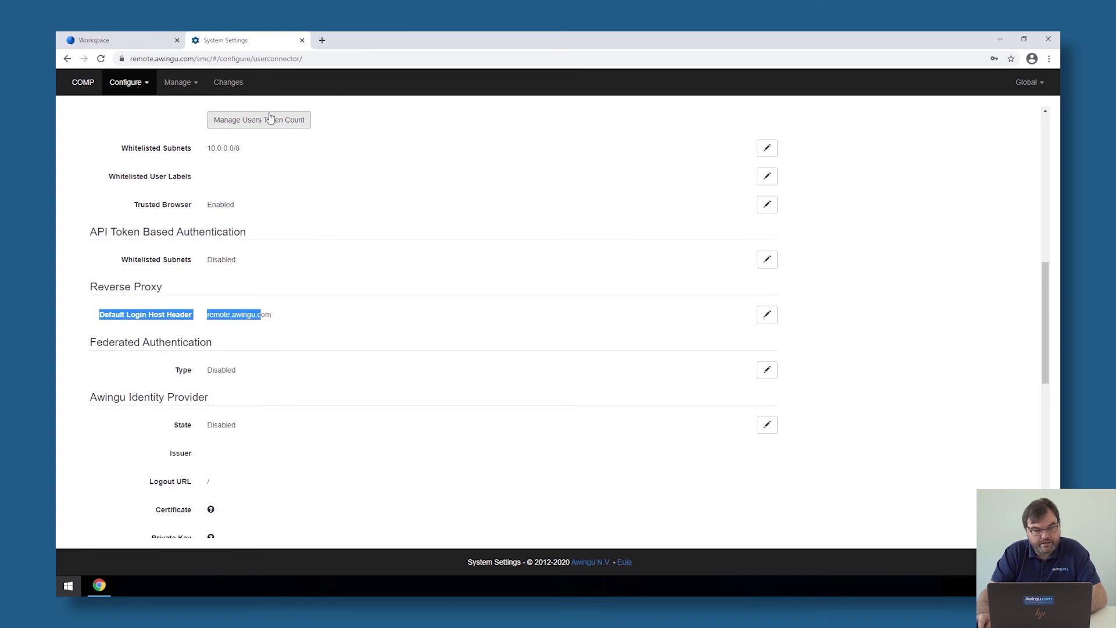
click(302, 41)
Log out and back into the workspace, then launch the Intranet app at webapp.awingu.com.
click(90, 561)
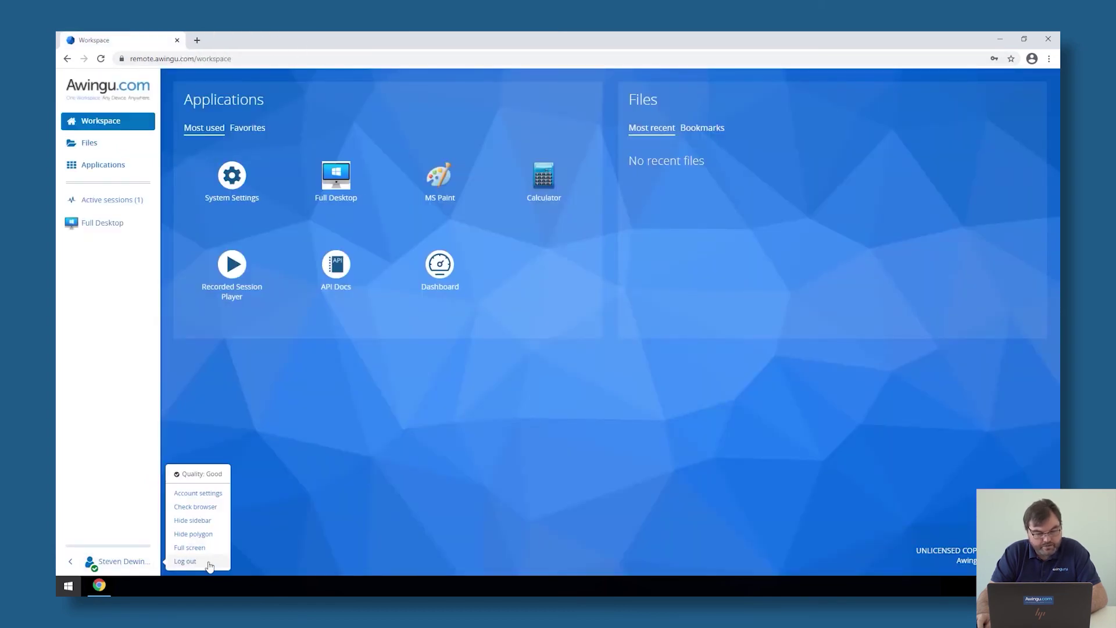
click(210, 562)
click(643, 187)
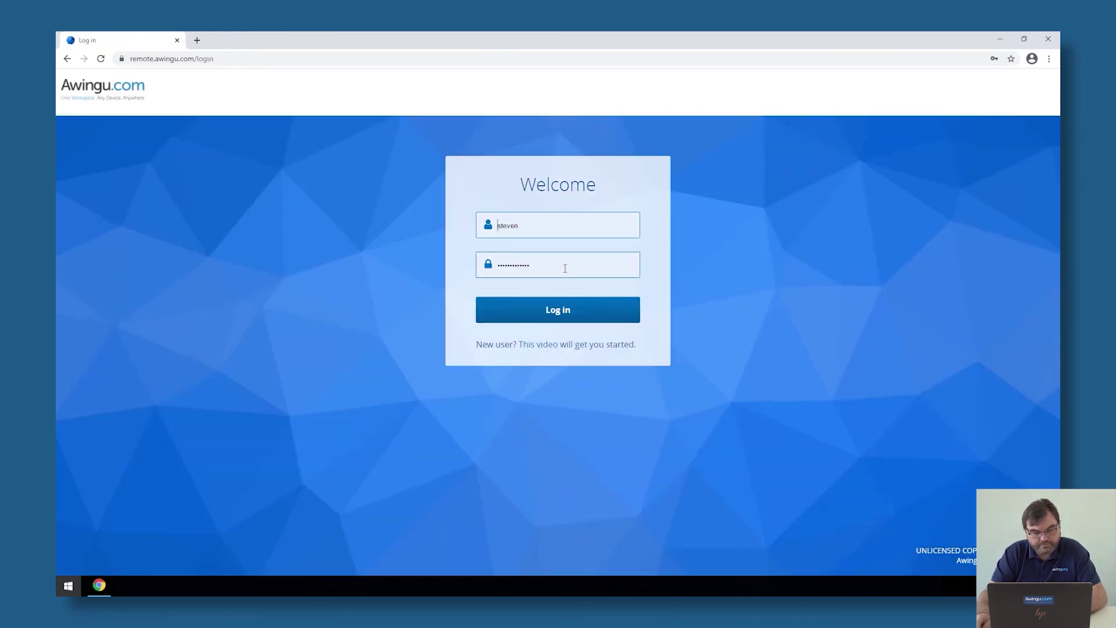
click(558, 303)
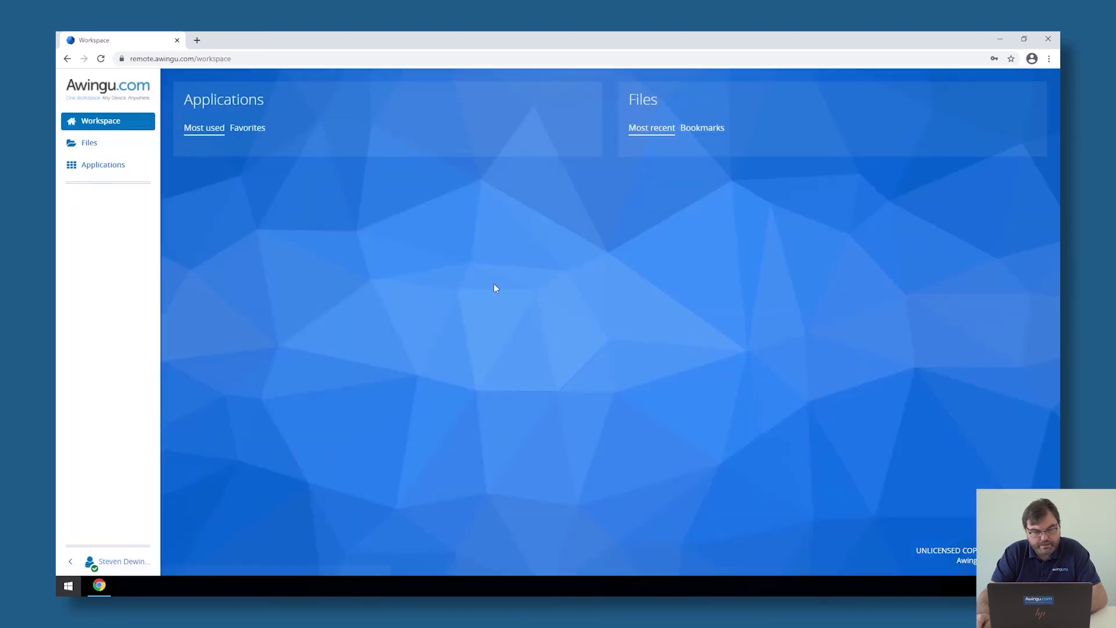
click(539, 278)
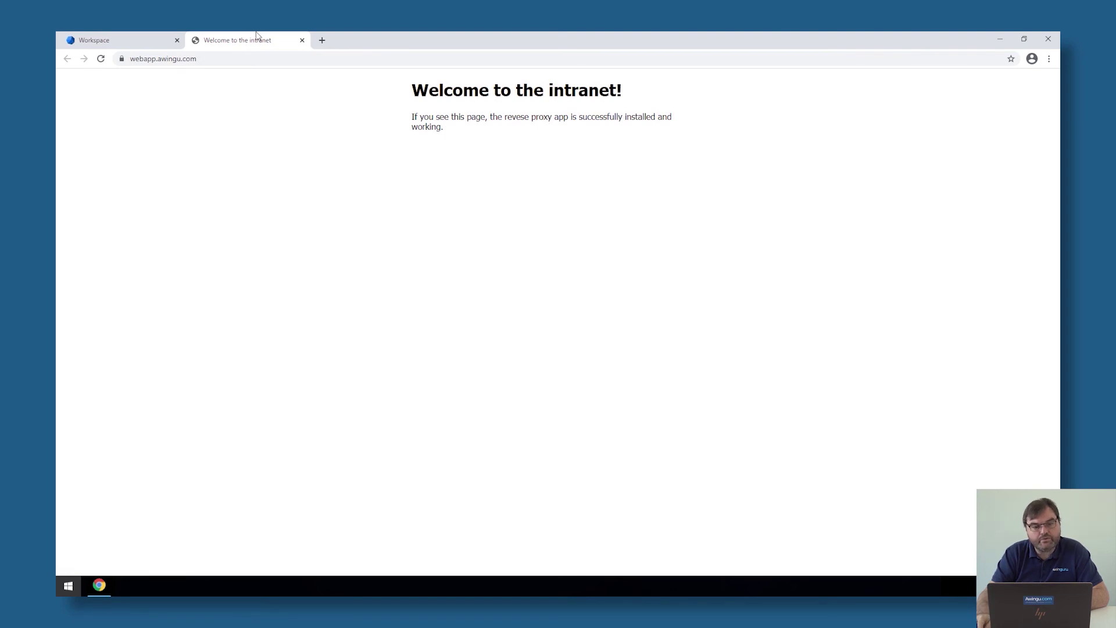
Go to Manage > Applications in System Settings and start a new web application.
click(302, 40)
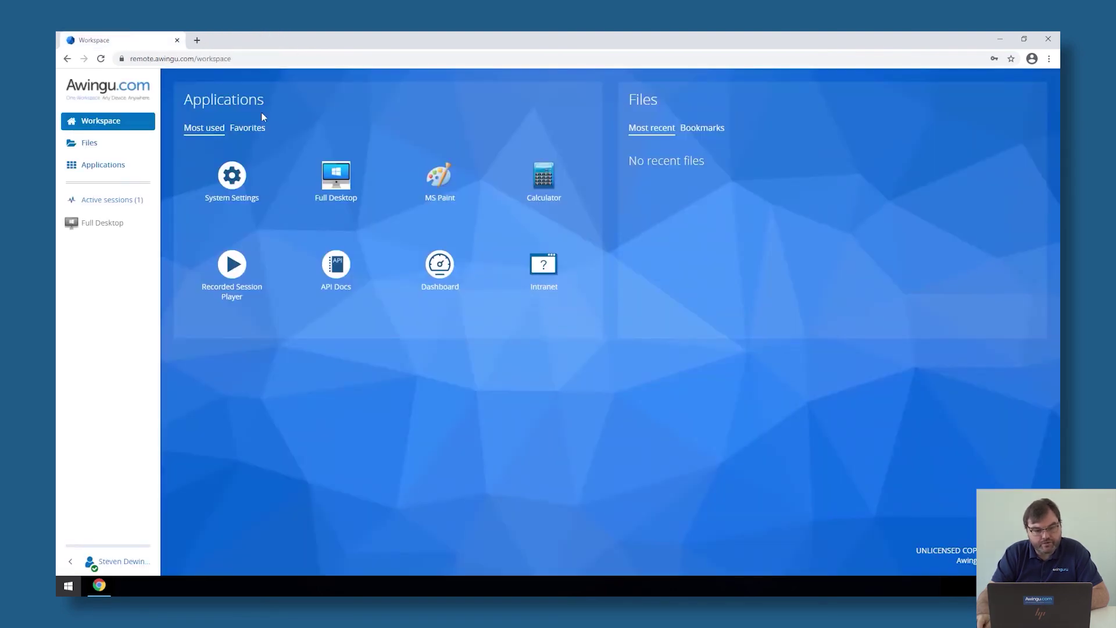
click(240, 181)
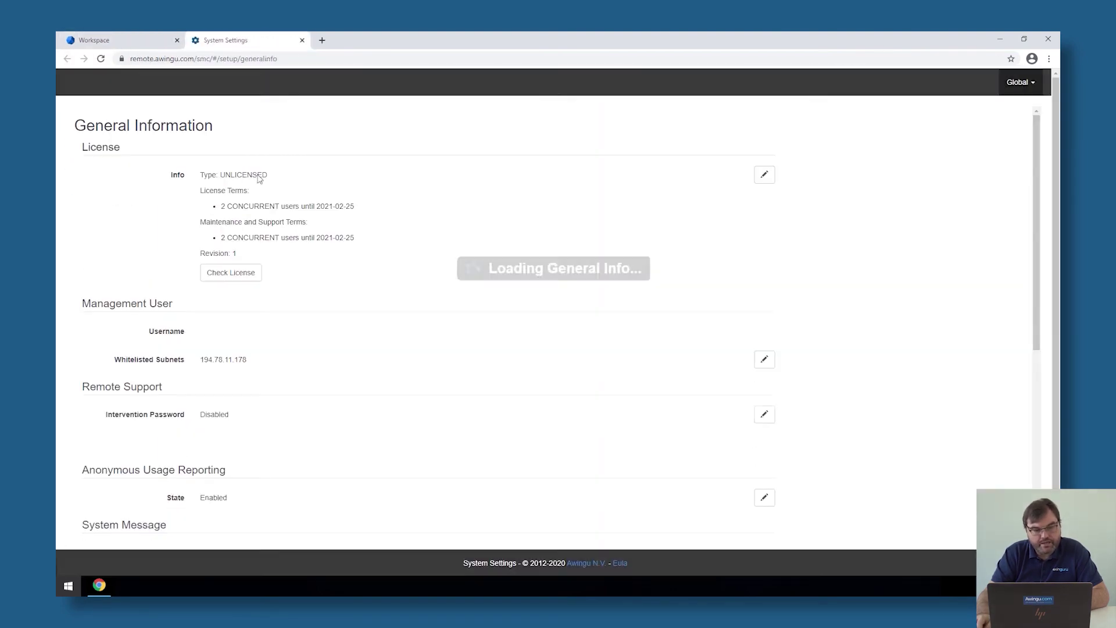
click(126, 84)
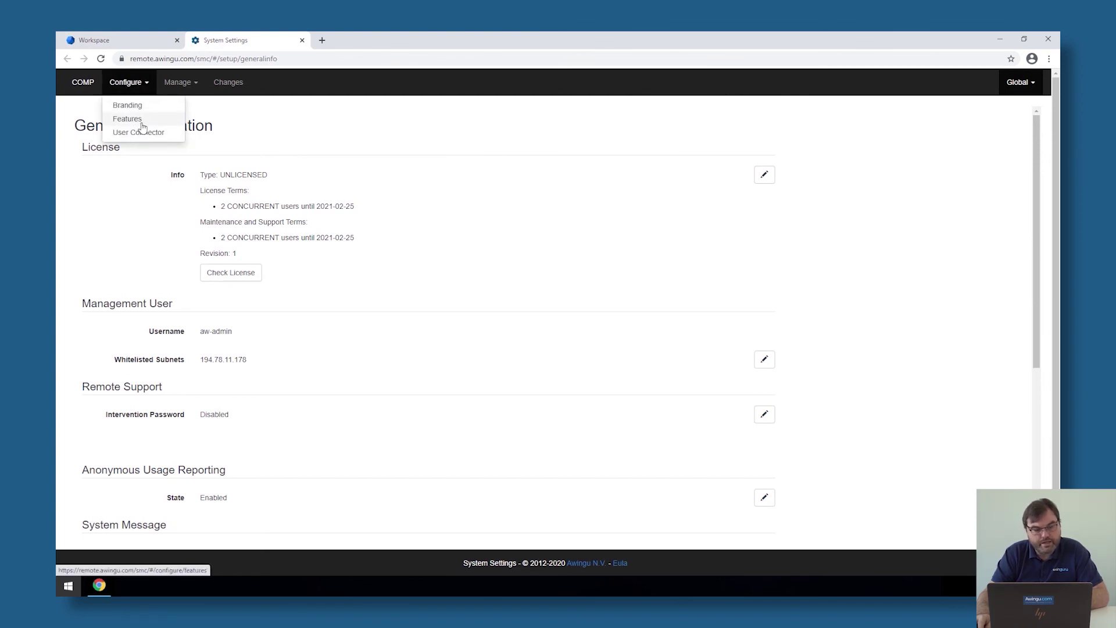
click(177, 82)
click(187, 105)
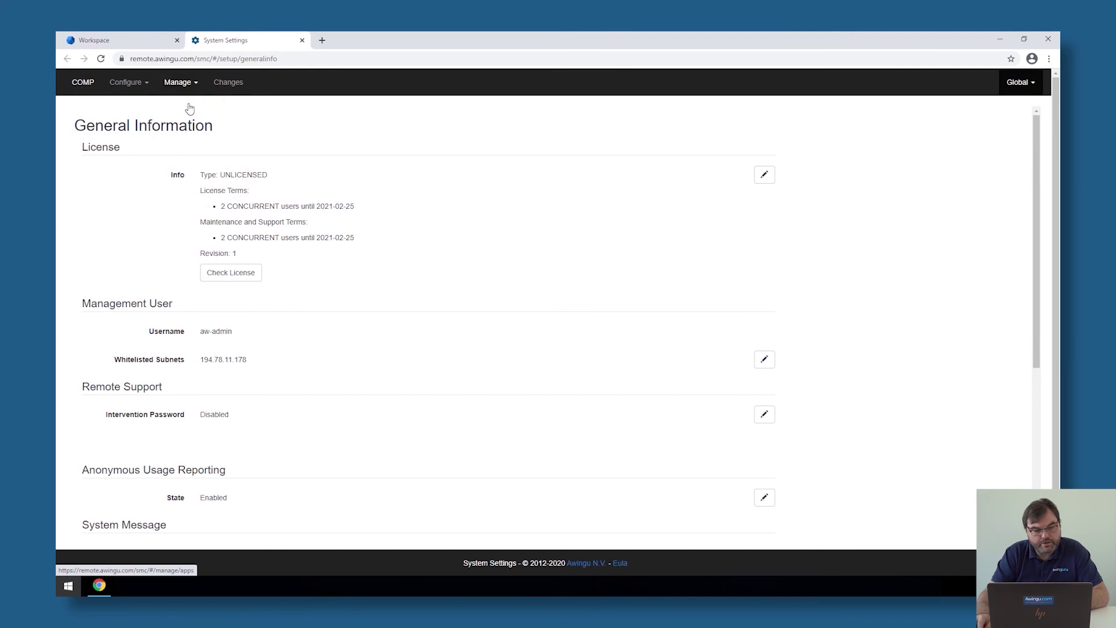
click(81, 393)
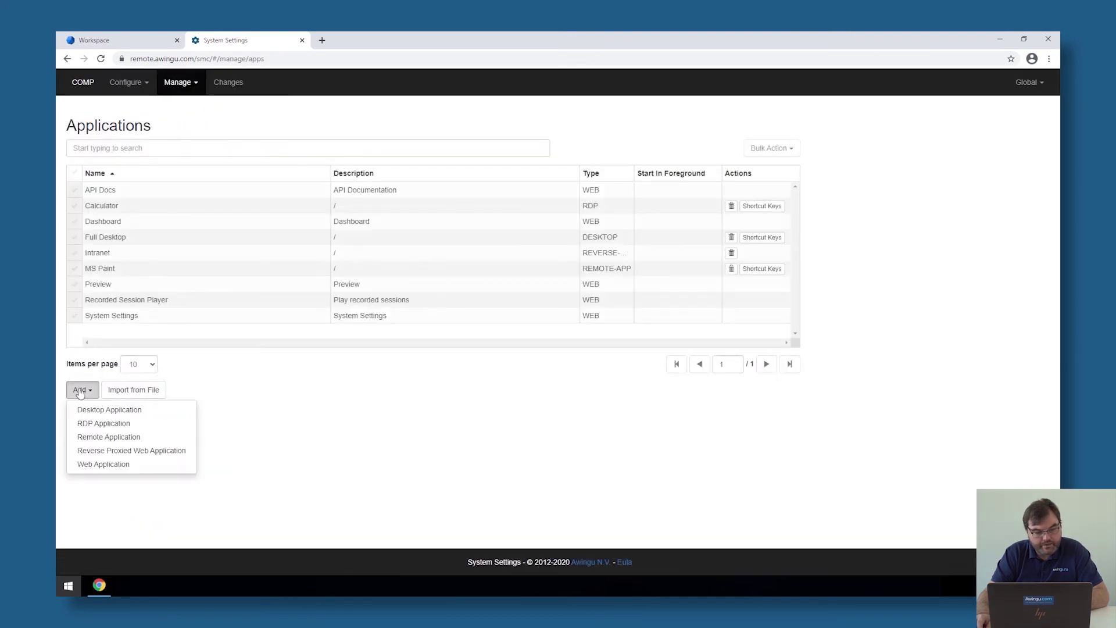
click(101, 464)
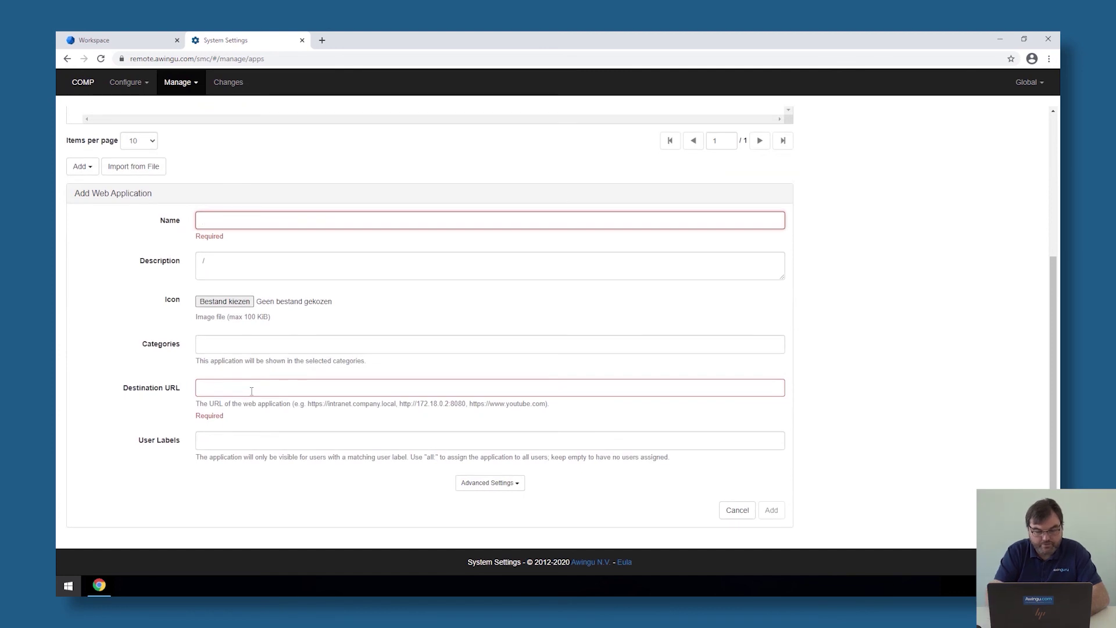
Name the web app 'Awingu Technical Video's' and give it the youtube-icon.png icon.
text(http)
key(BackSpace)
key(BackSpace)
key(BackSpace)
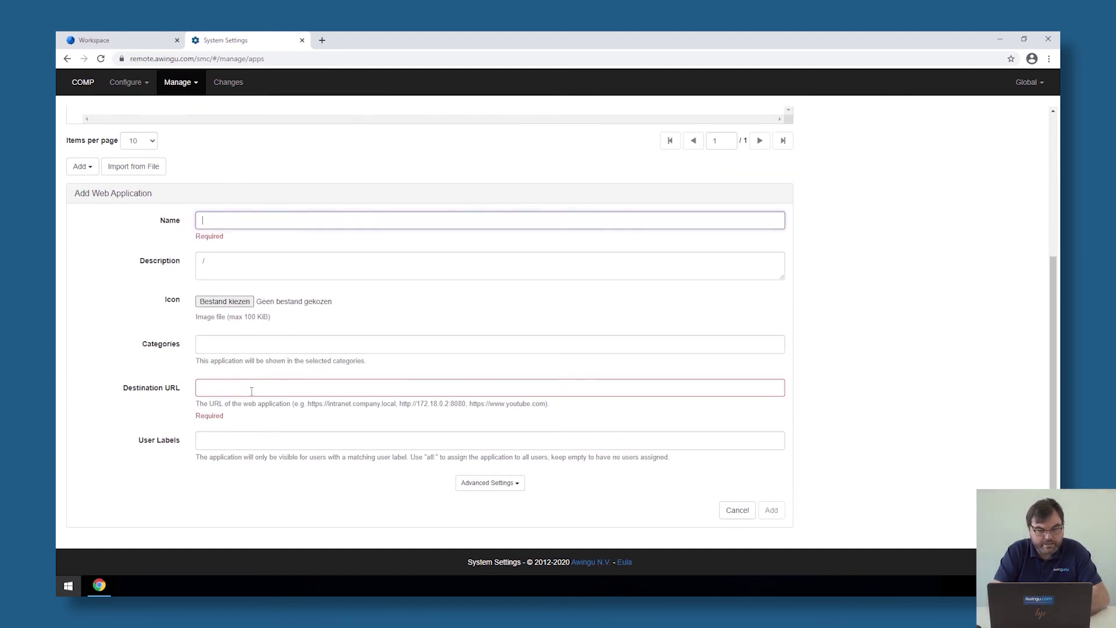
text(Awing Technical Video's)
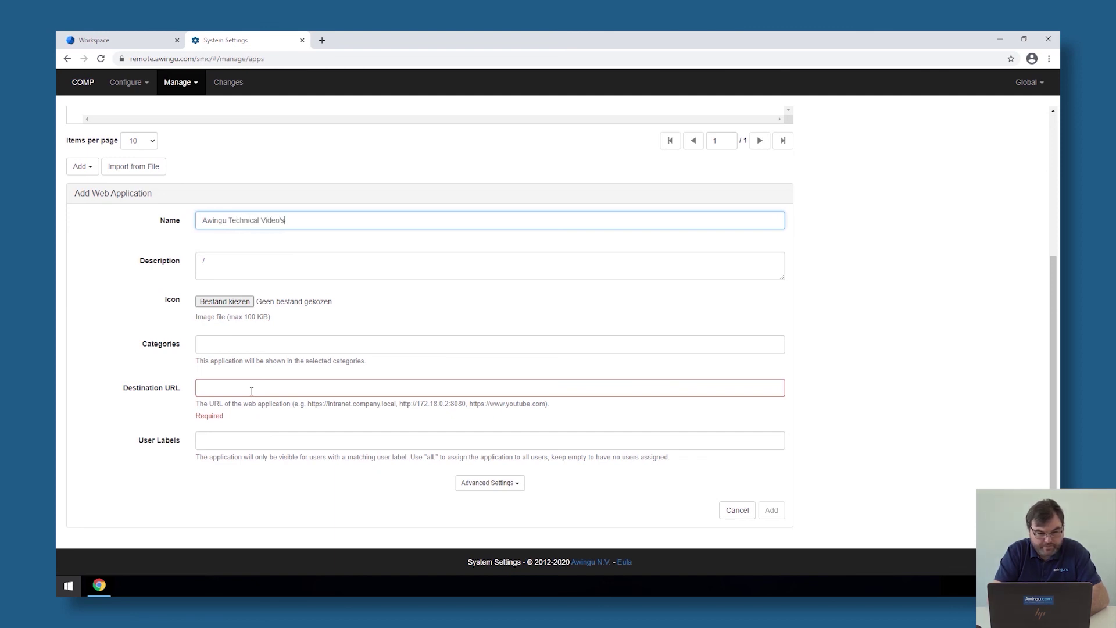
key(Tab)
key(Tab)
click(242, 301)
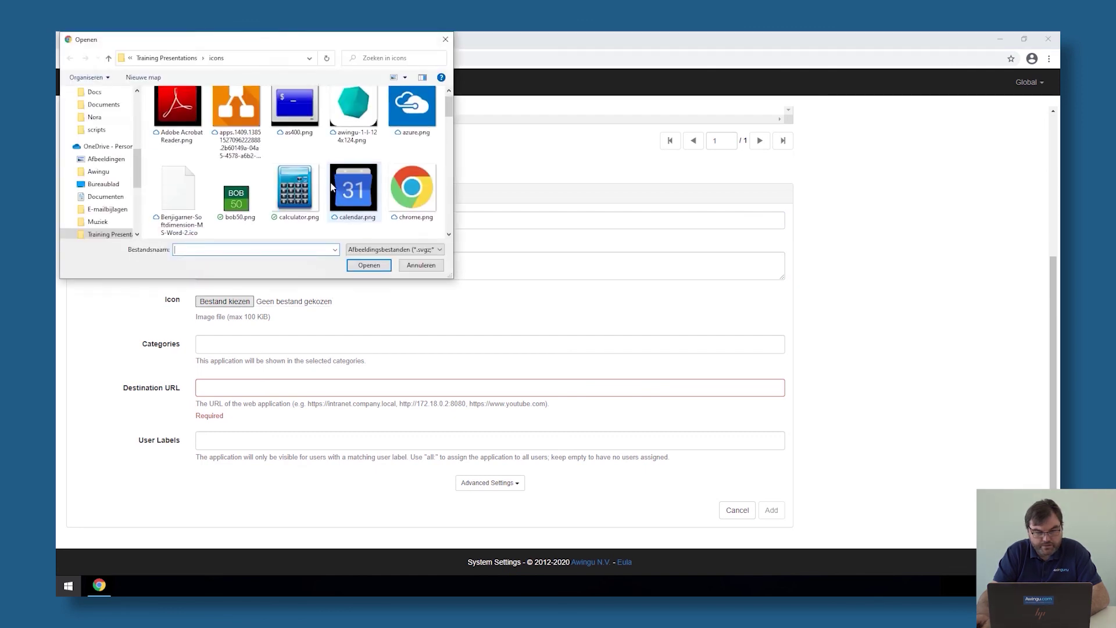
scroll(332, 186, down, 1)
scroll(349, 187, down, 1)
scroll(366, 186, down, 1)
scroll(389, 186, down, 2)
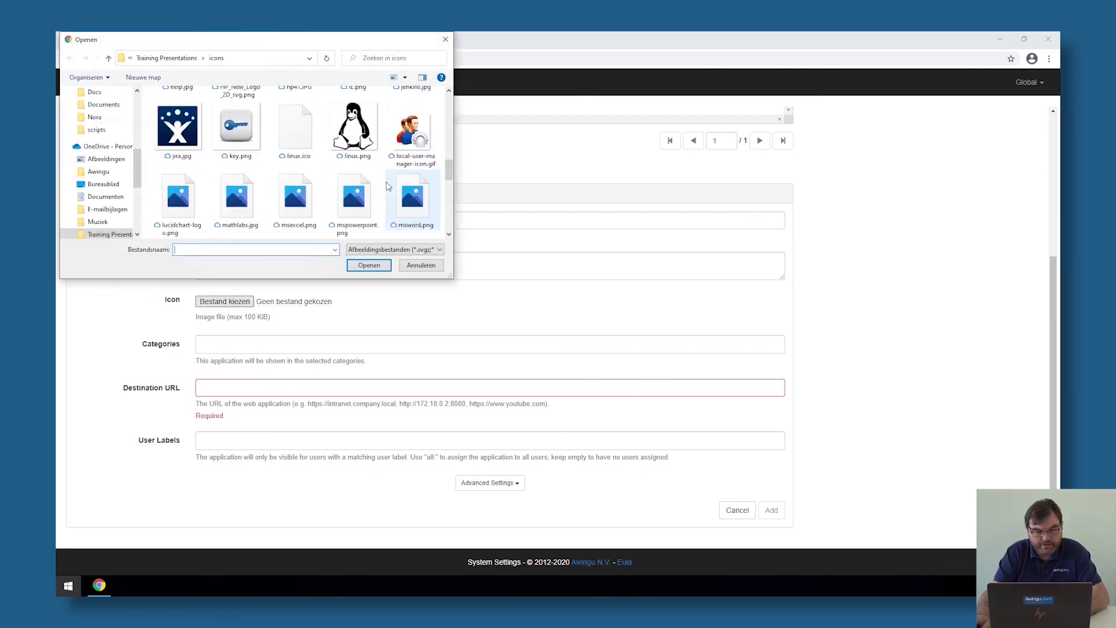
scroll(388, 186, down, 5)
click(235, 202)
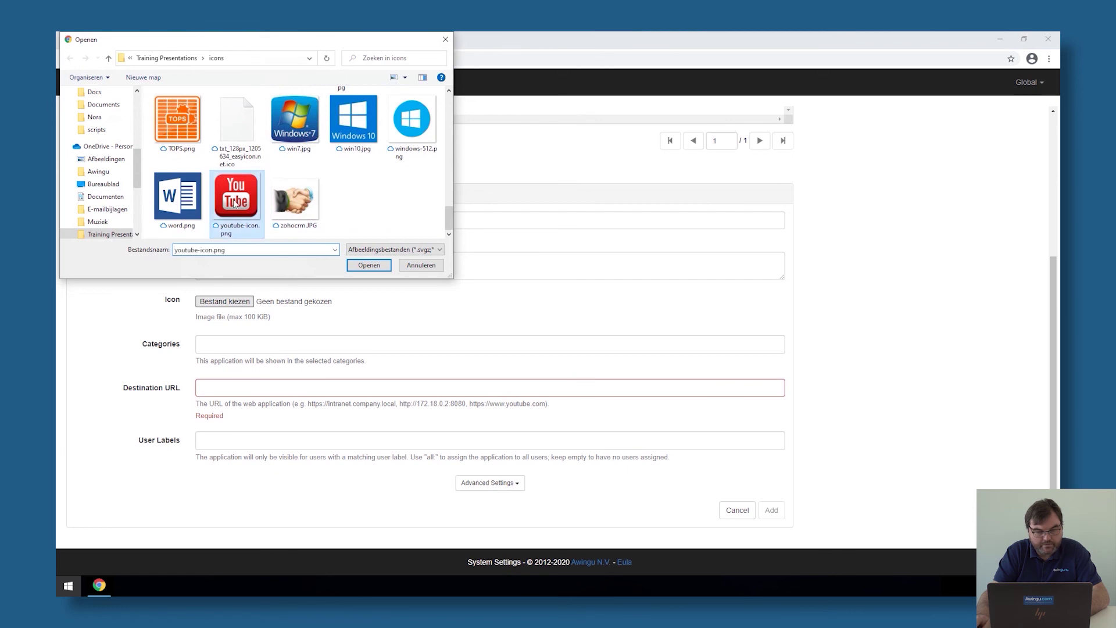
click(355, 265)
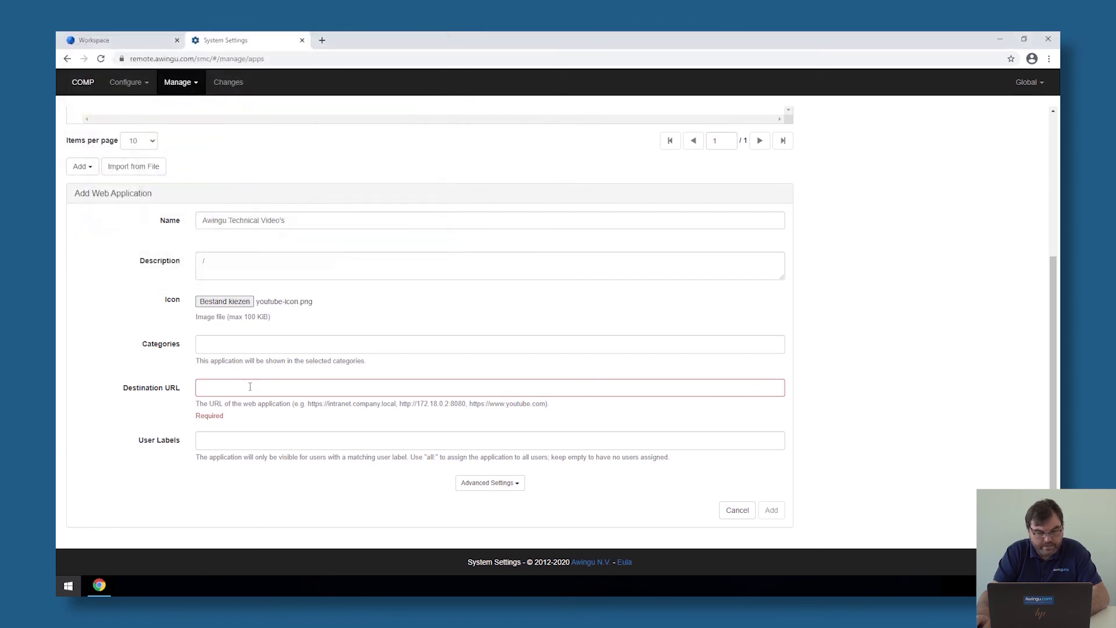
click(250, 386)
text(https)
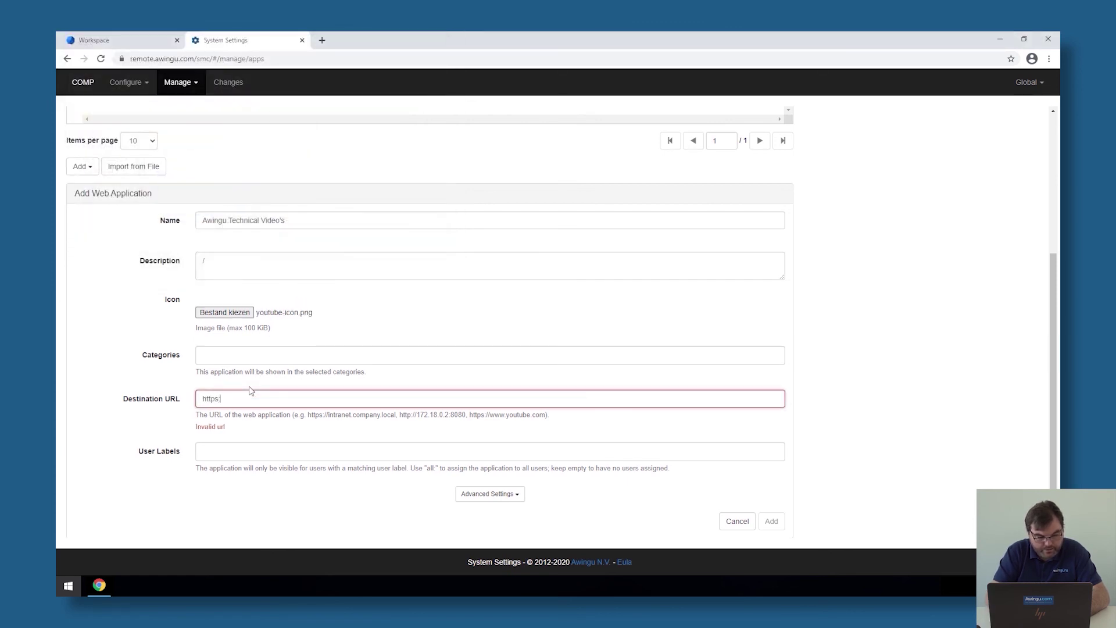
text(://awingu)
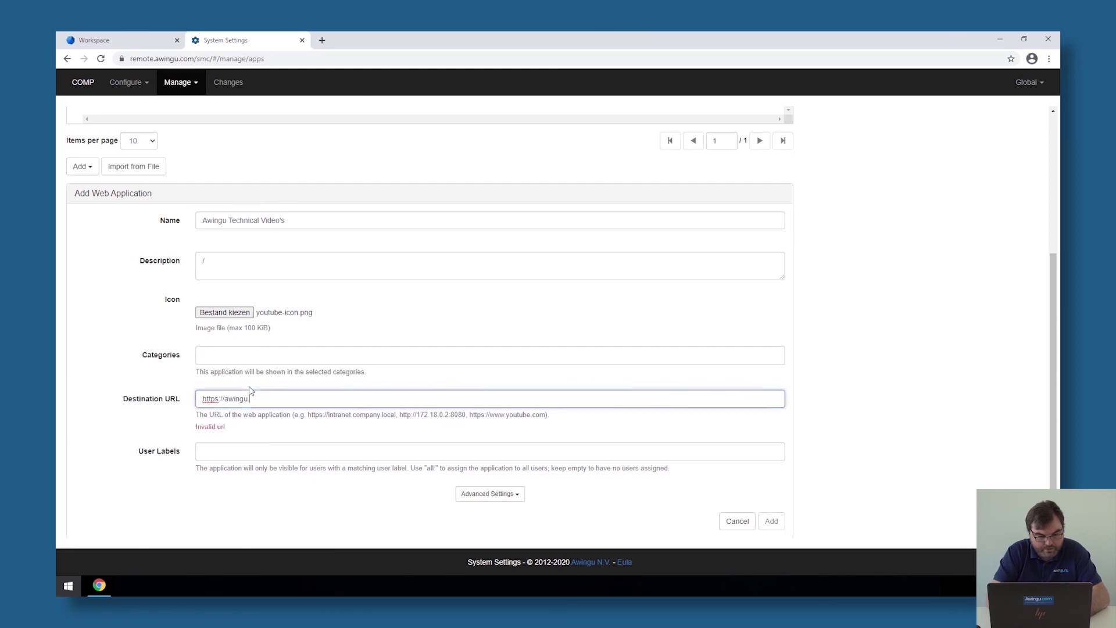
text(.com/technicalv)
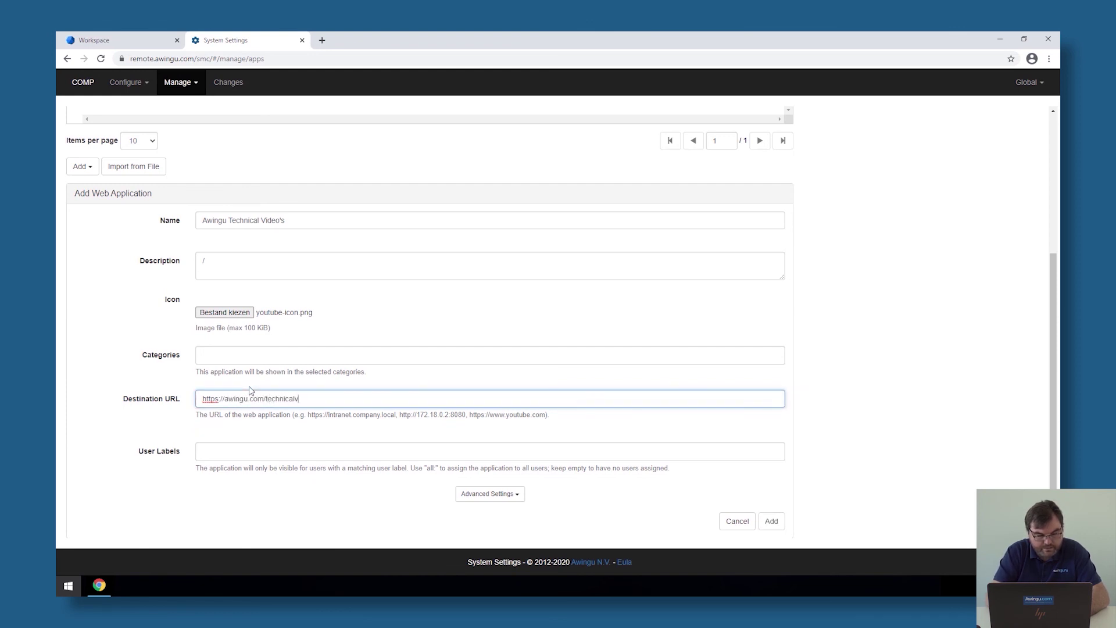
text(ideos)
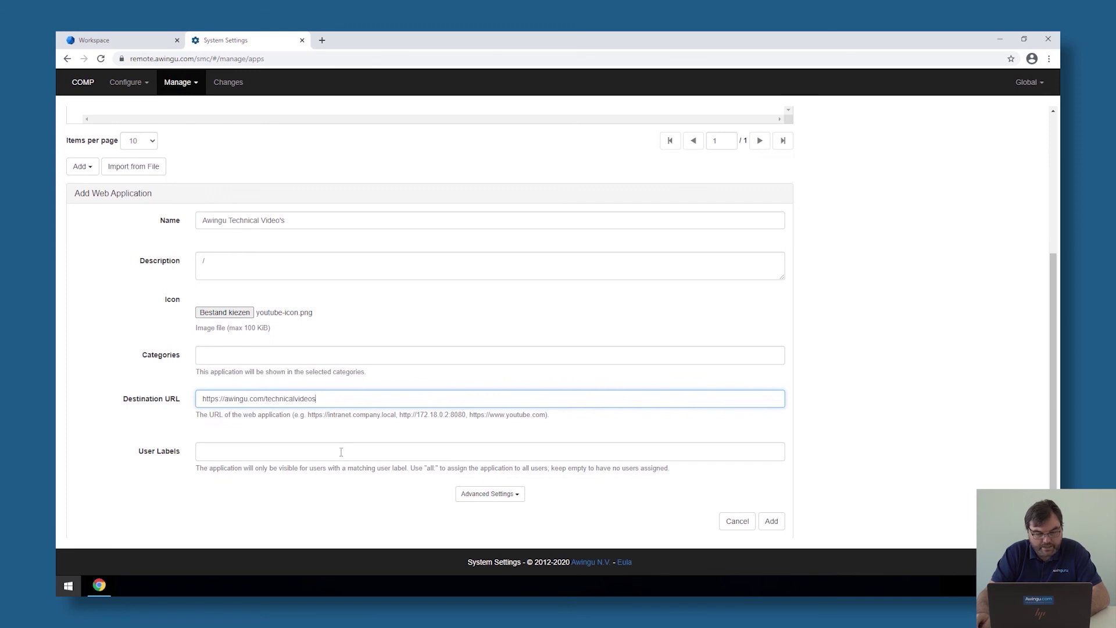
click(341, 452)
text(al)
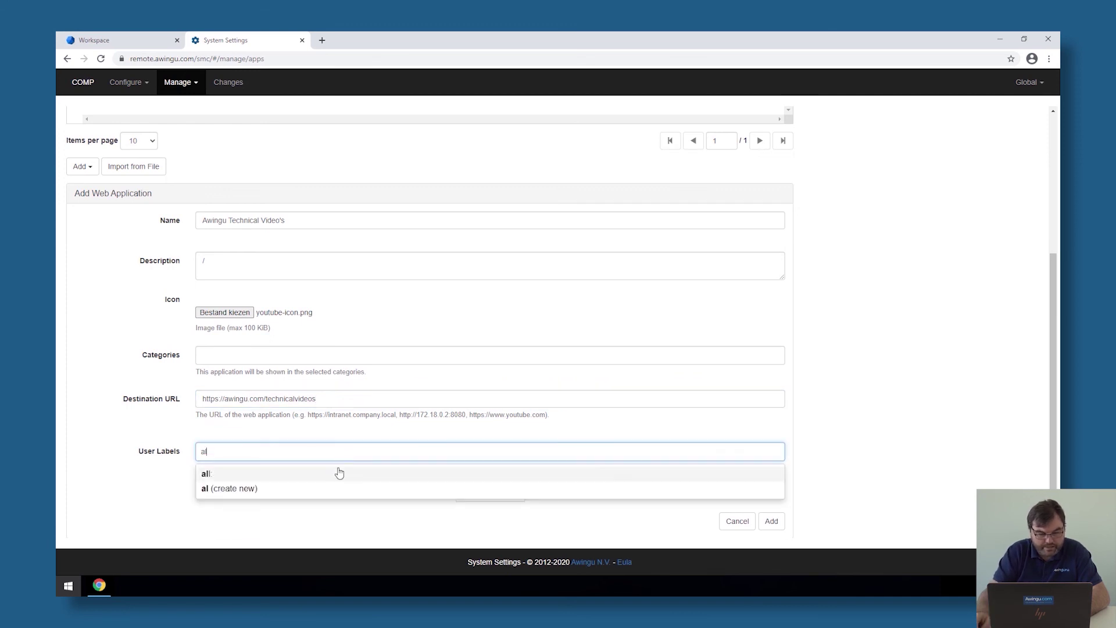
click(336, 473)
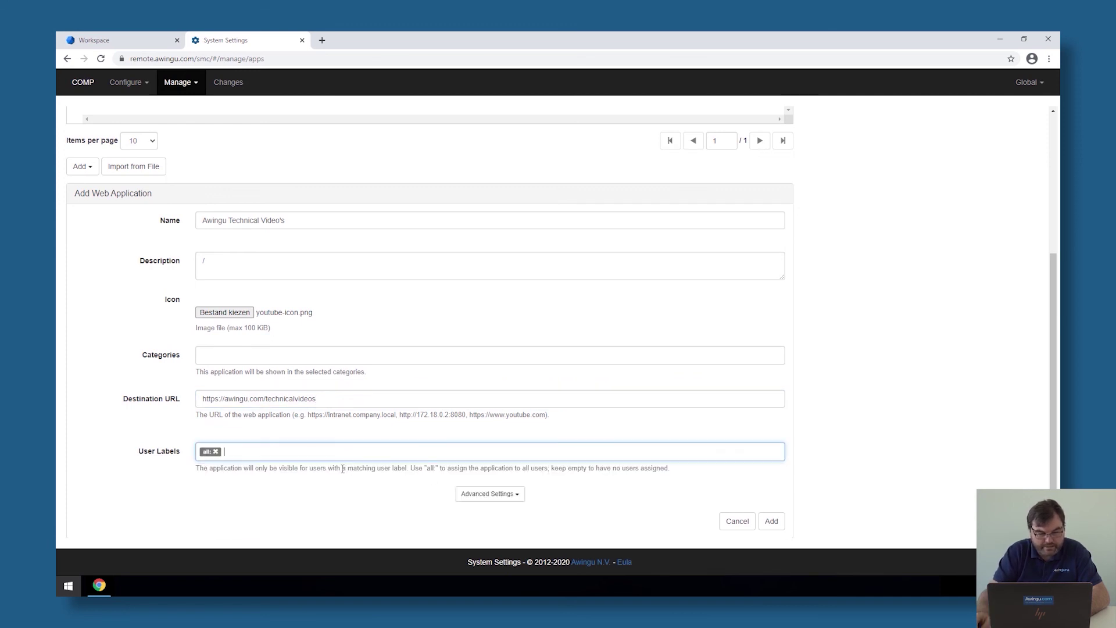
click(771, 521)
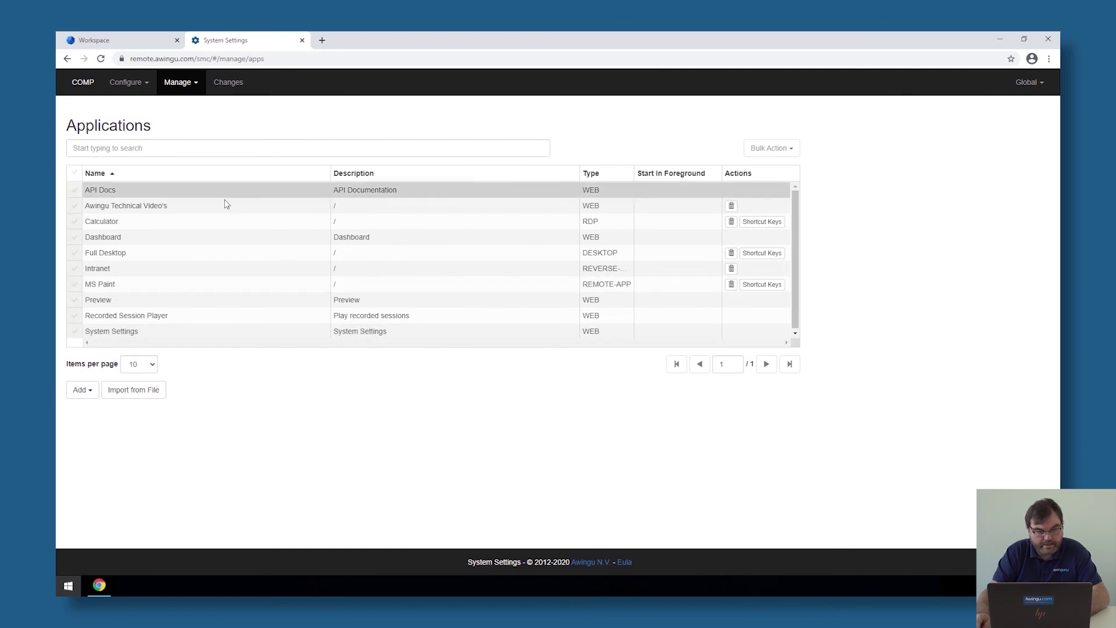
Log out, log back in with the saved credentials, and launch Awingu Technical Video's from Applications.
click(303, 40)
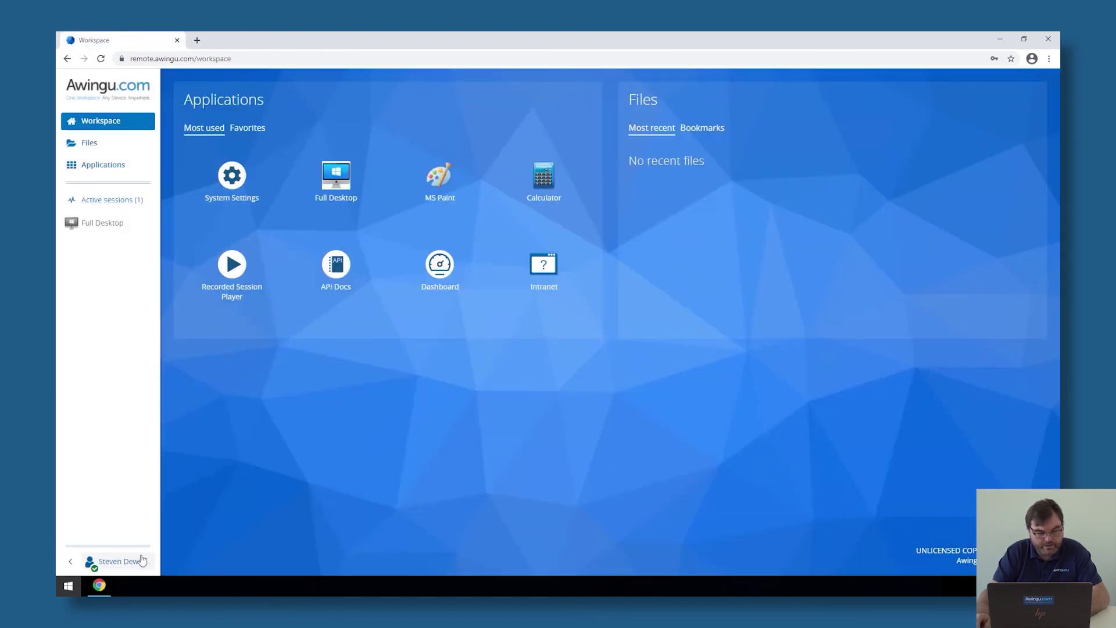
click(119, 561)
click(190, 560)
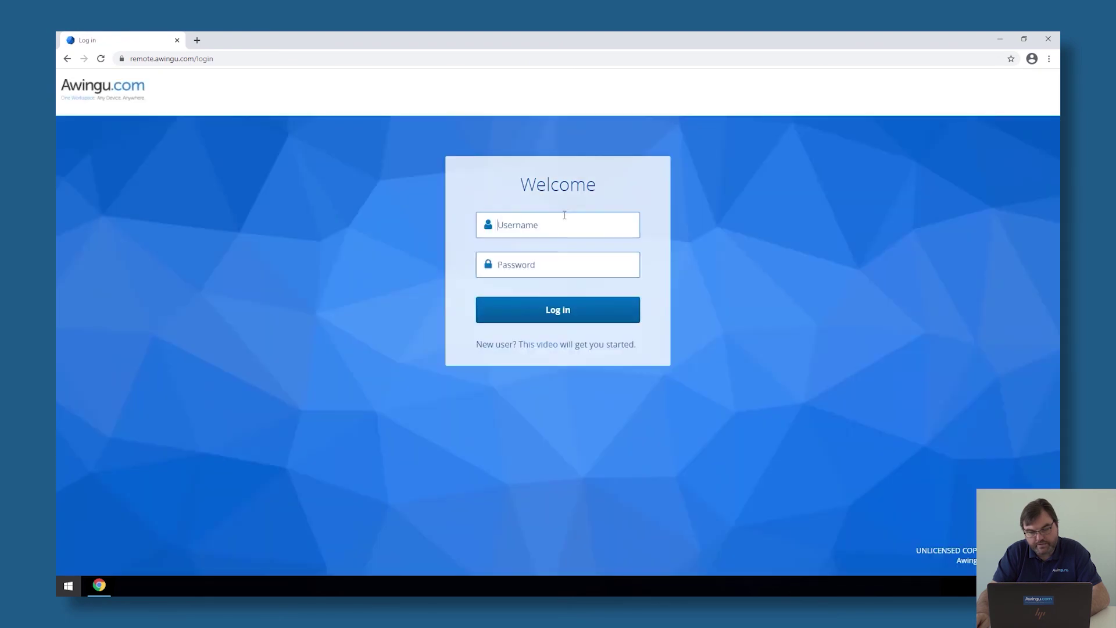
click(561, 225)
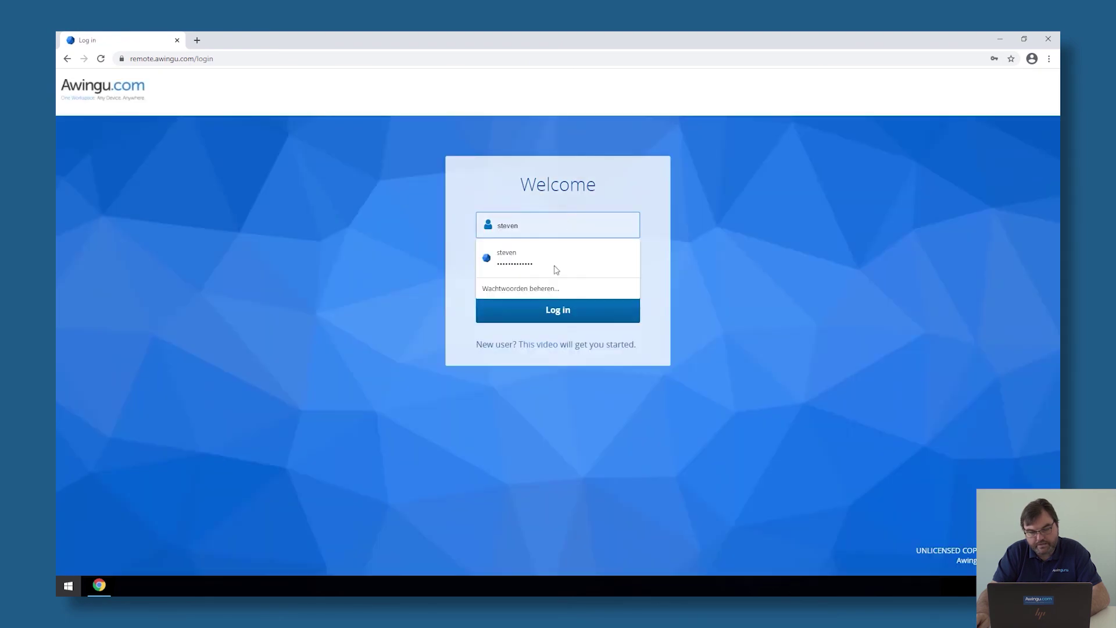
click(555, 258)
click(558, 310)
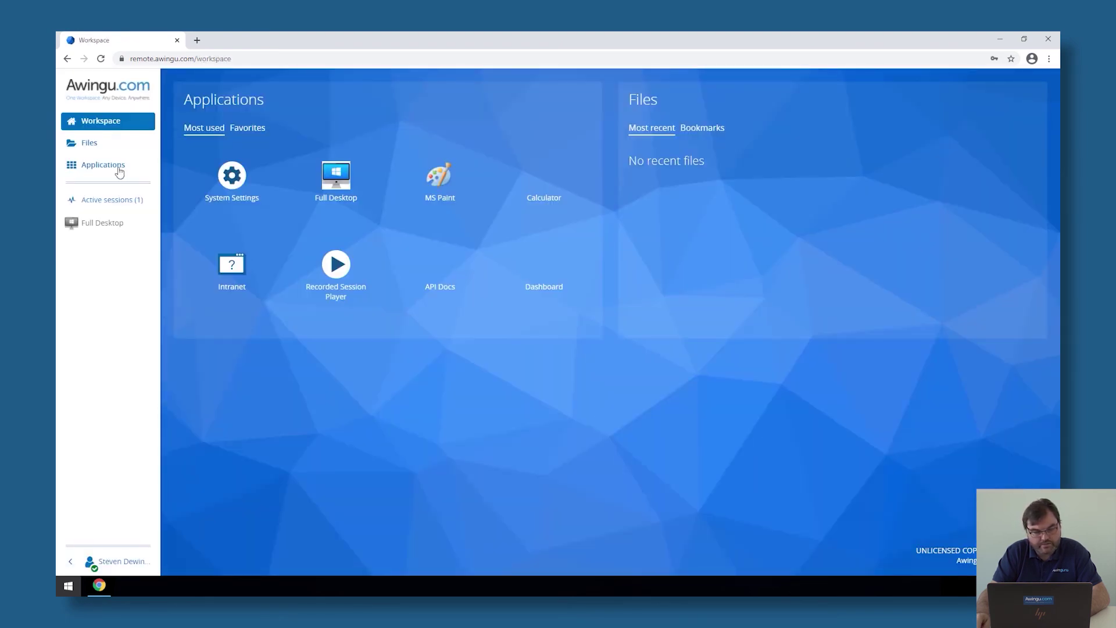
click(102, 165)
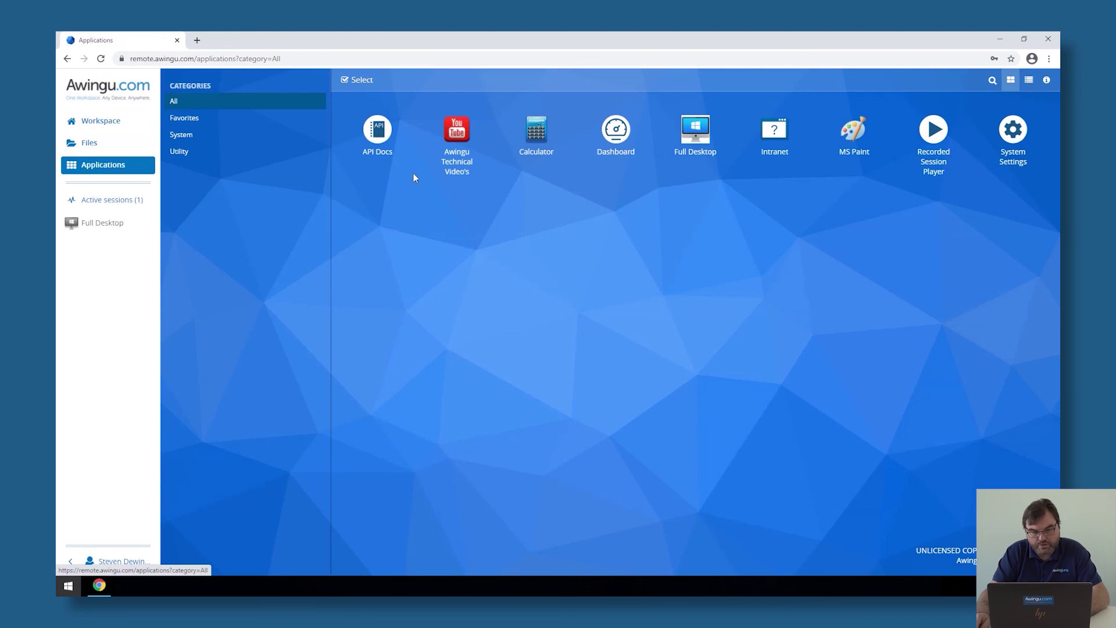
click(457, 138)
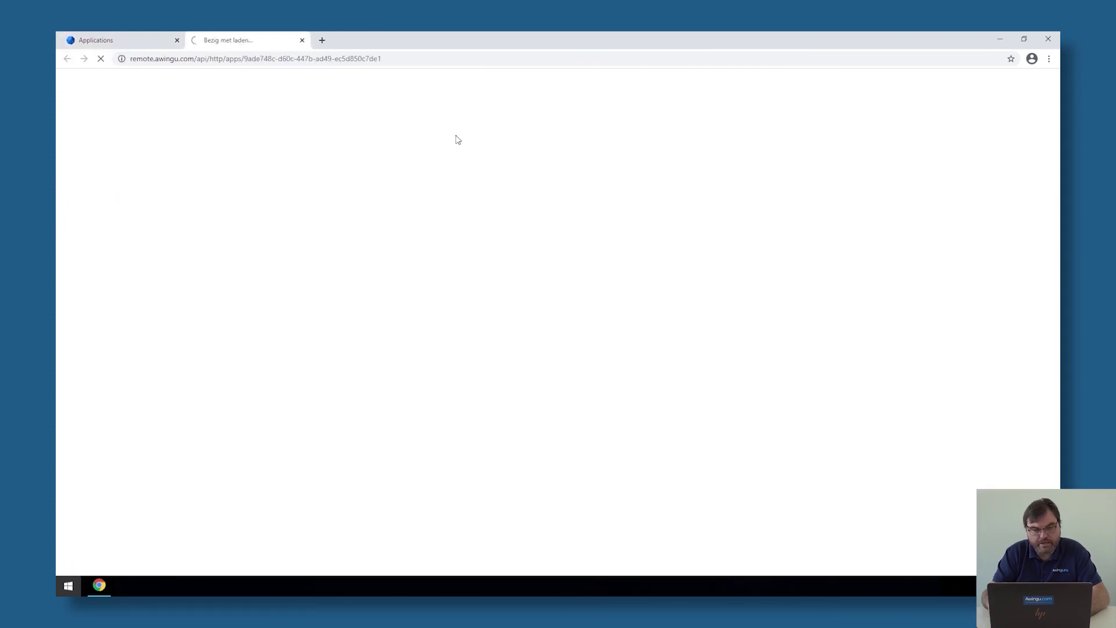